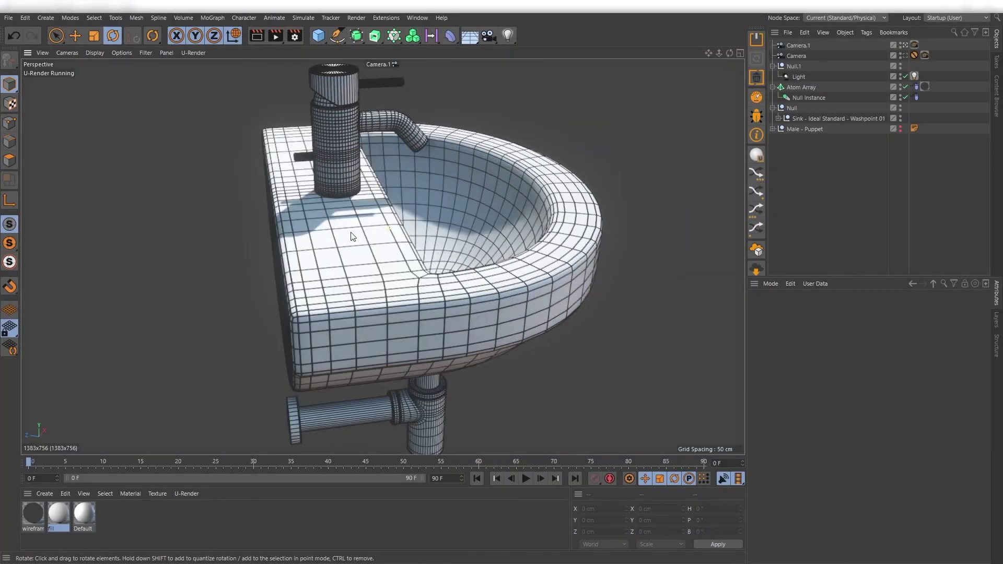
alt+drag(353, 236, 400, 202)
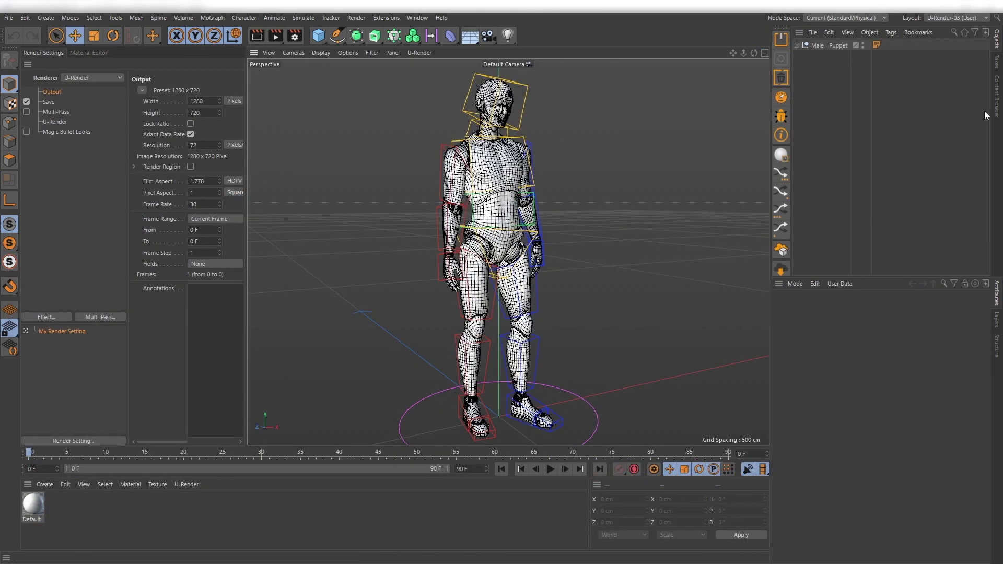
- Locate the Male - Puppet model in the 3D Objects Vol1 presets under Humans, 3D People - For Animation, and return to the object list
click(996, 92)
click(836, 84)
click(812, 84)
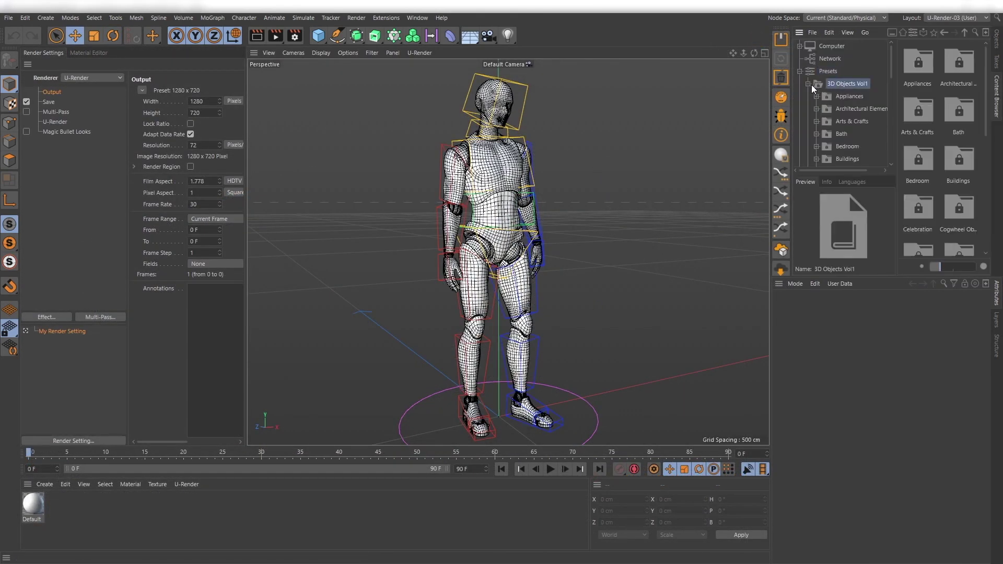
scroll(843, 125, down, 3)
click(845, 121)
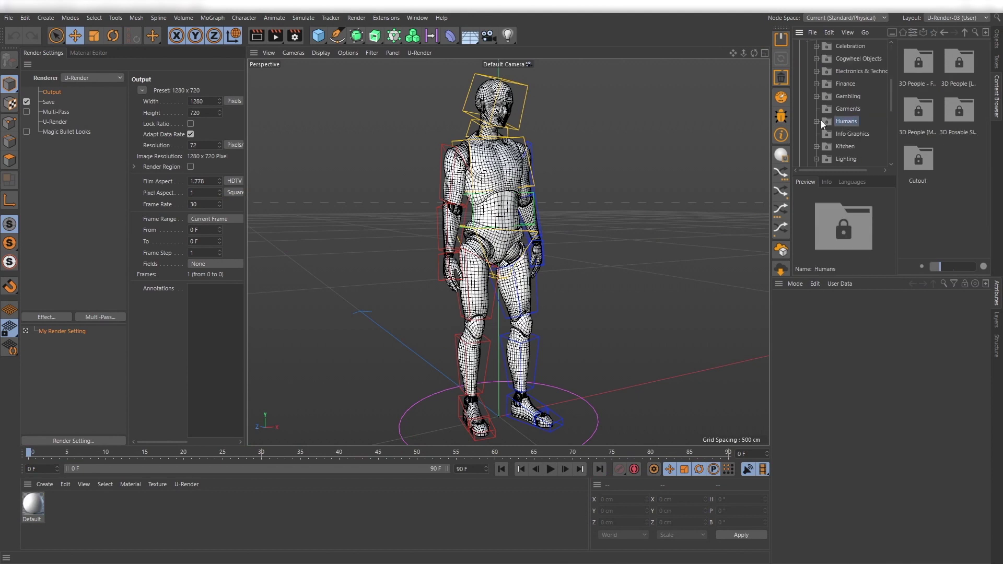
click(817, 121)
click(853, 133)
click(919, 208)
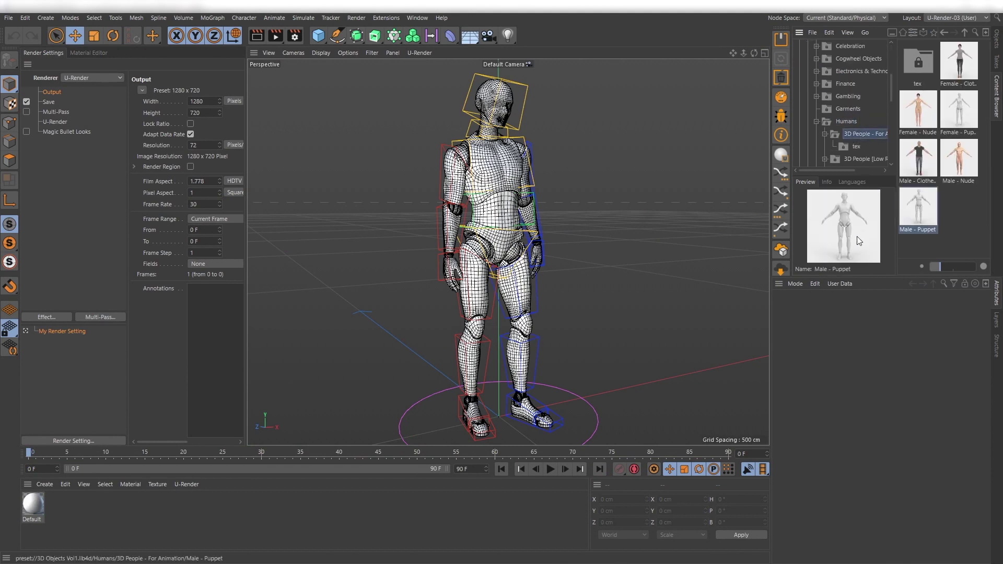
click(996, 40)
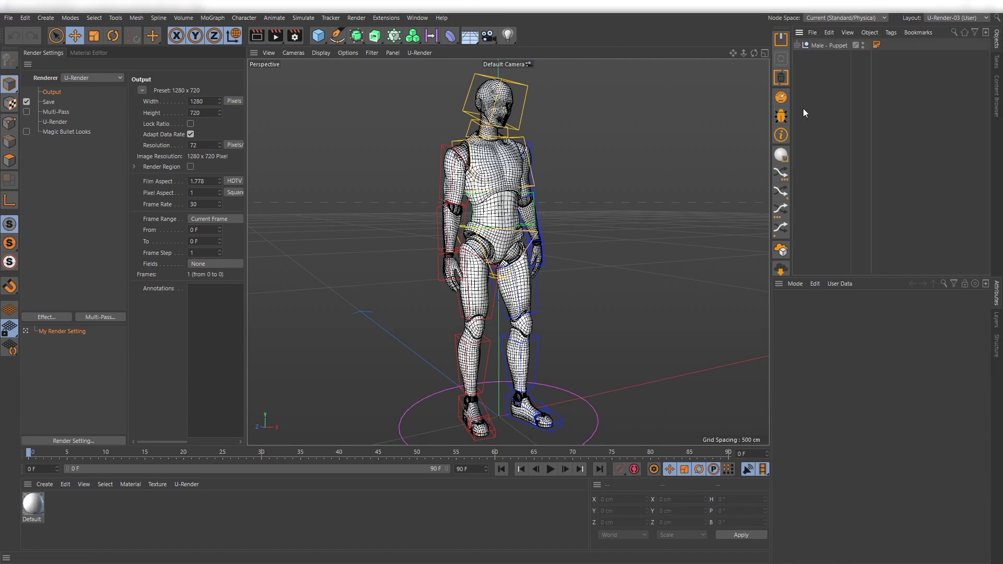
- Start U-Render in the perspective viewport showing the puppet
mouse_move(508, 240)
alt+mouse_down()
mouse_move(472, 240)
mouse_move(539, 236)
mouse_move(525, 238)
alt+mouse_up()
click(422, 52)
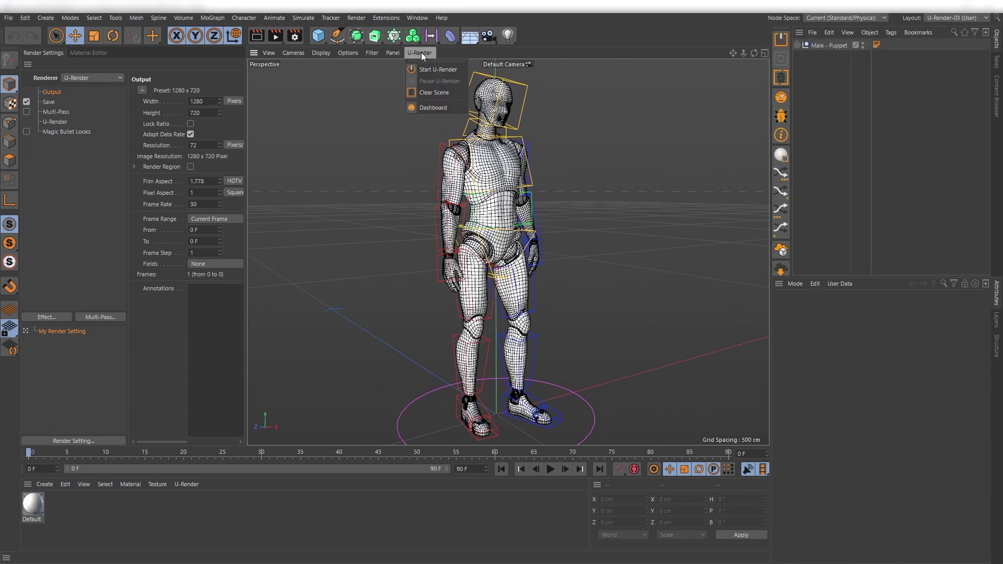
click(432, 70)
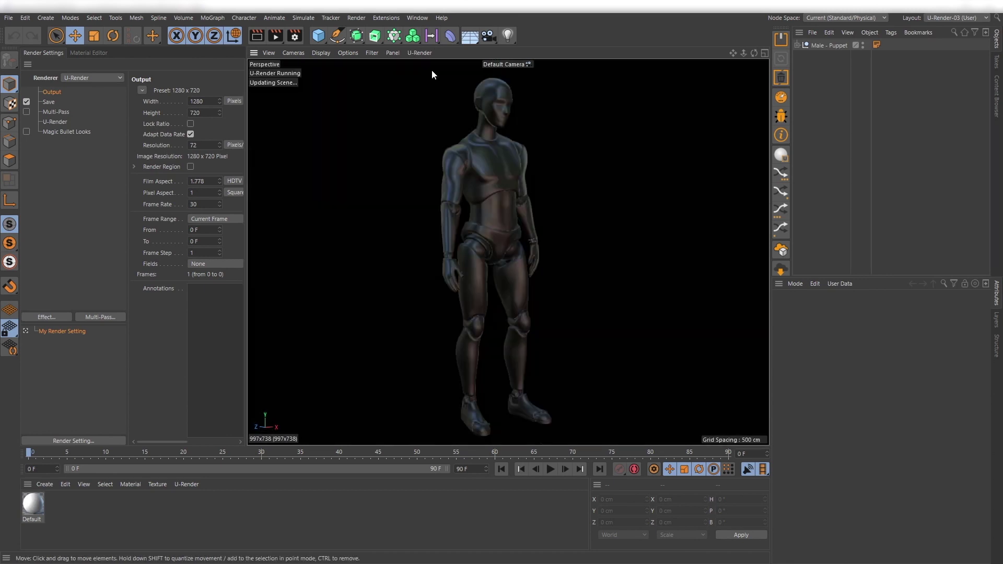
- Expand the Male - Puppet hierarchy and unlock its Mesh and Joints layers
click(797, 45)
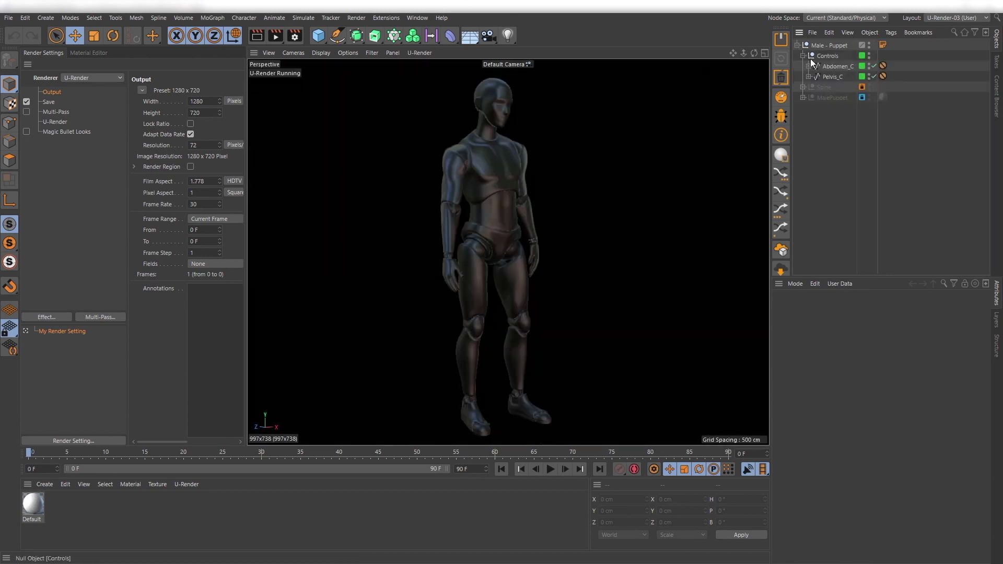
click(997, 321)
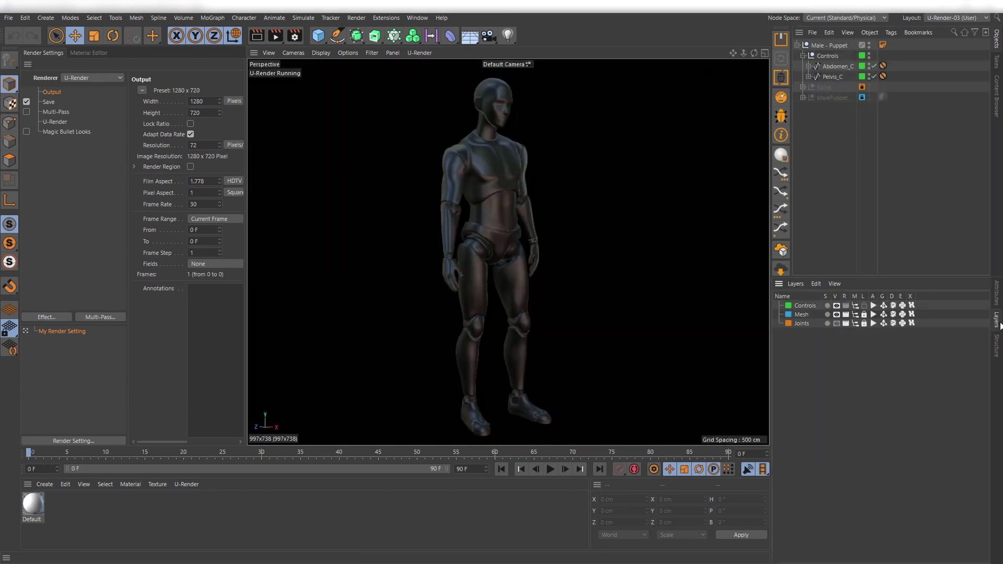
- Create a U-Render material named "fill" and assign it to the MalePuppet object
click(783, 159)
double_click(36, 507)
double_click(52, 146)
text(fill)
key(Return)
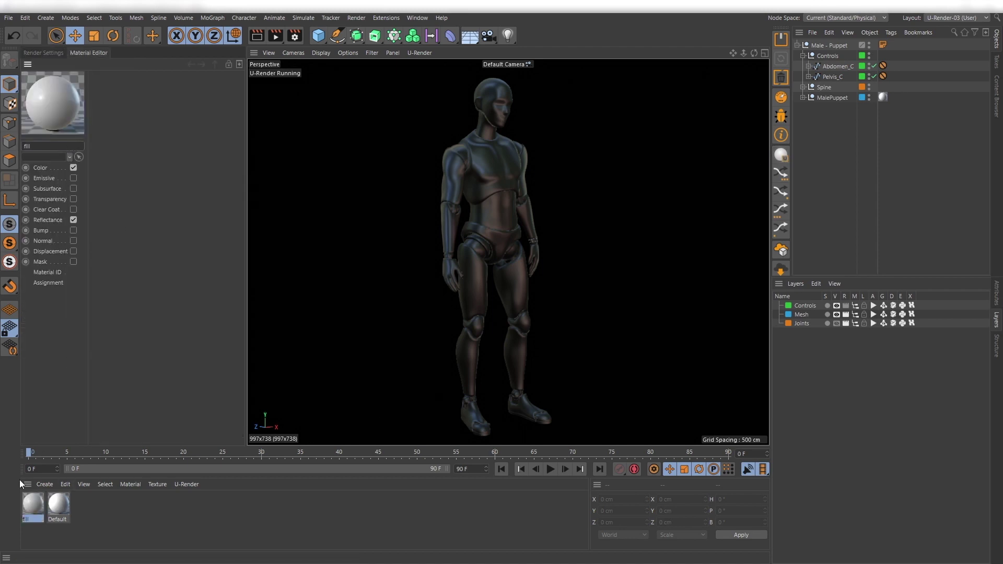
drag(783, 168, 835, 99)
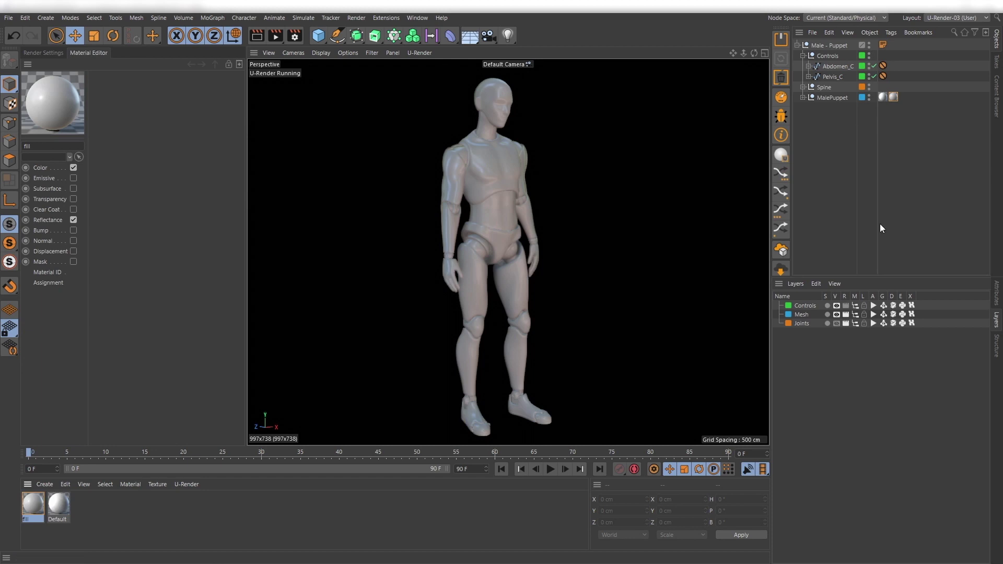
- Group the whole Male - Puppet hierarchy under a new null
click(838, 46)
key(alt+g)
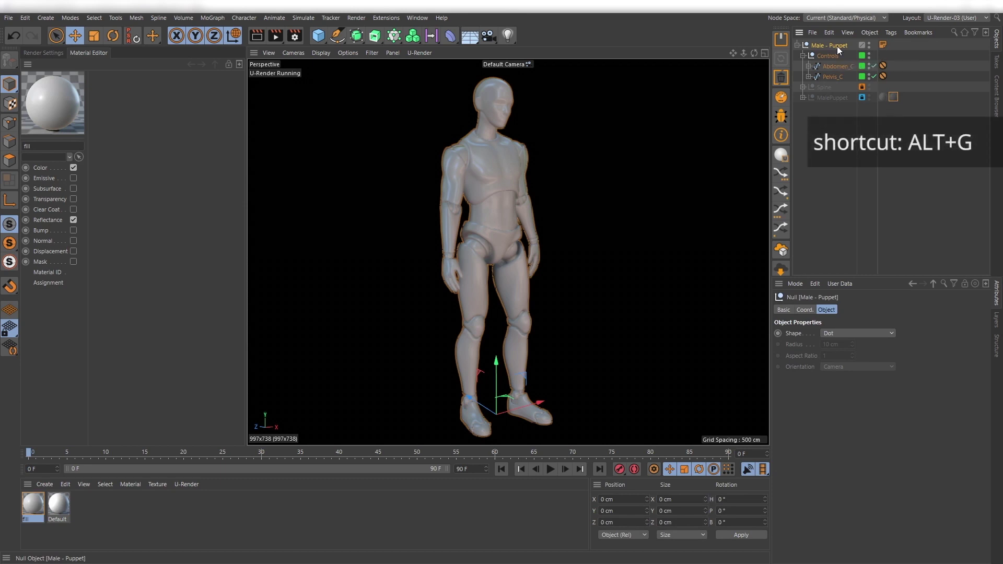
key(alt+g)
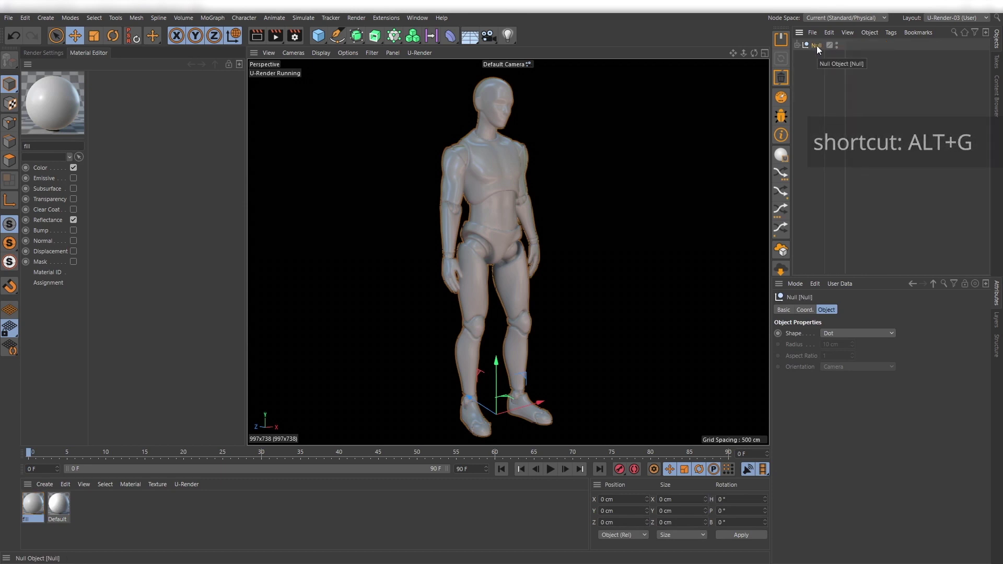
- Create an instance of the null and nest it inside a new Atom Array
click(356, 36)
click(401, 70)
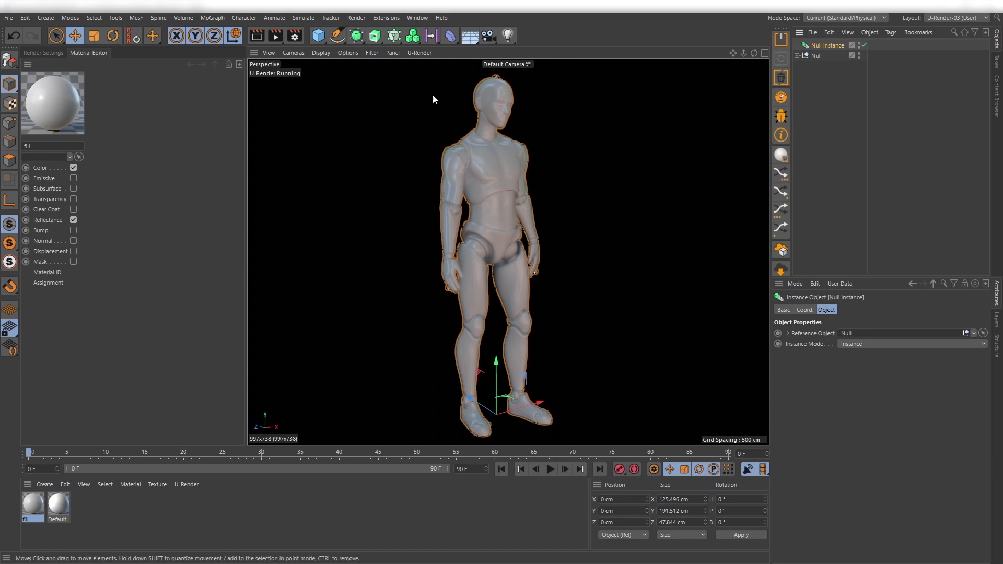
click(357, 35)
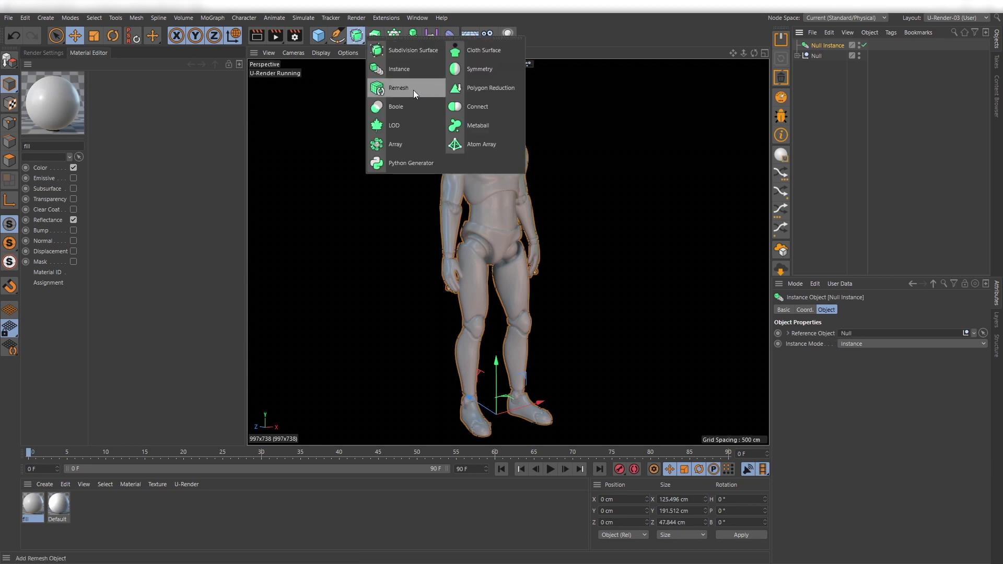
click(480, 143)
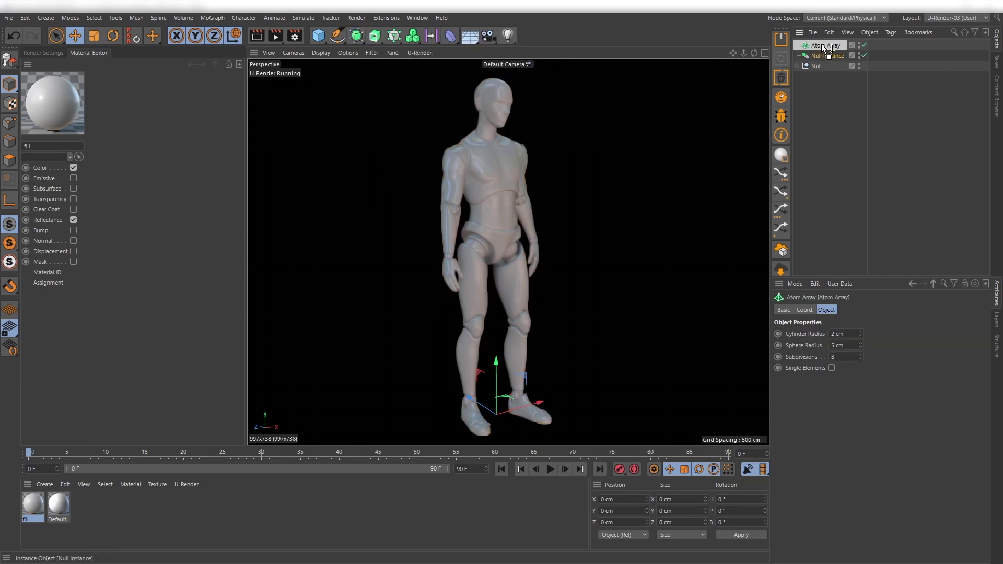
drag(822, 44, 821, 45)
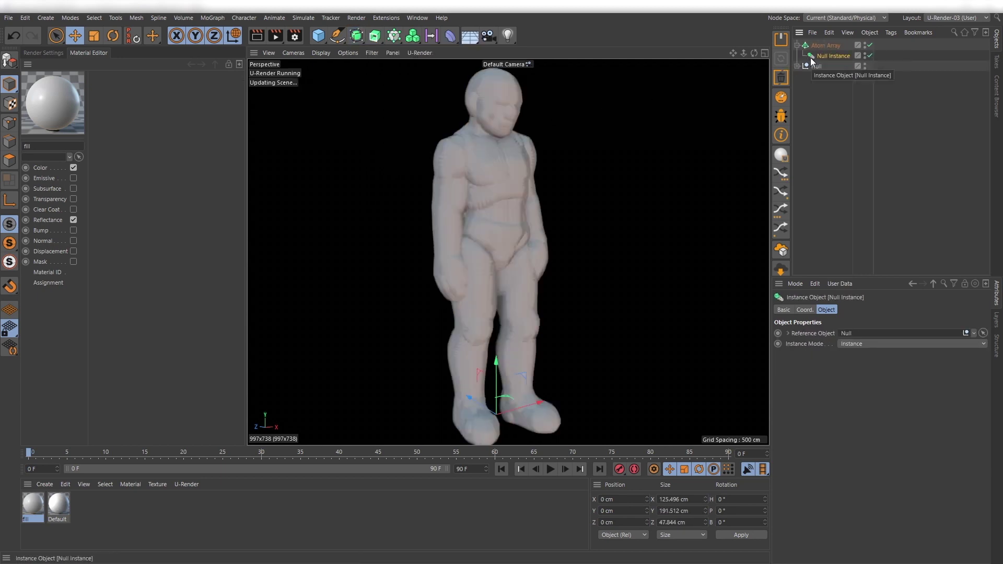
- Create a U-Render material named "wireframe" with a 7% colour brightness value and assign it to the Atom Array
click(781, 156)
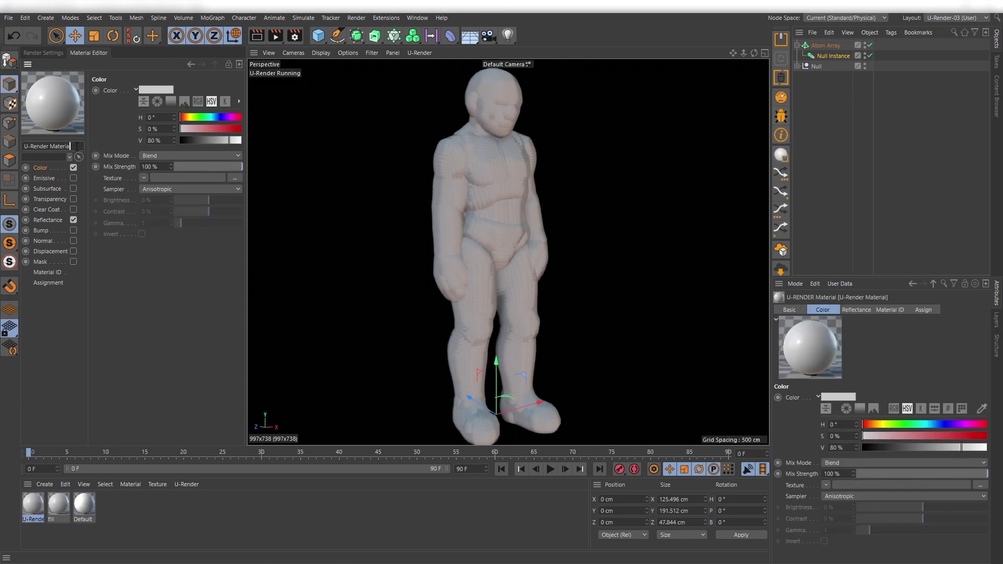
double_click(49, 151)
text(wireframe)
key(Return)
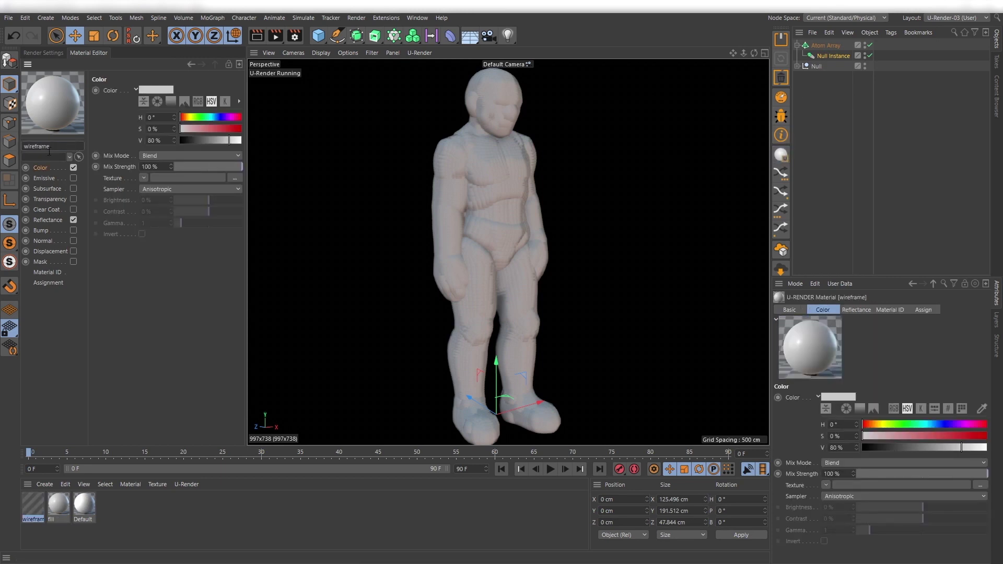
drag(228, 140, 182, 141)
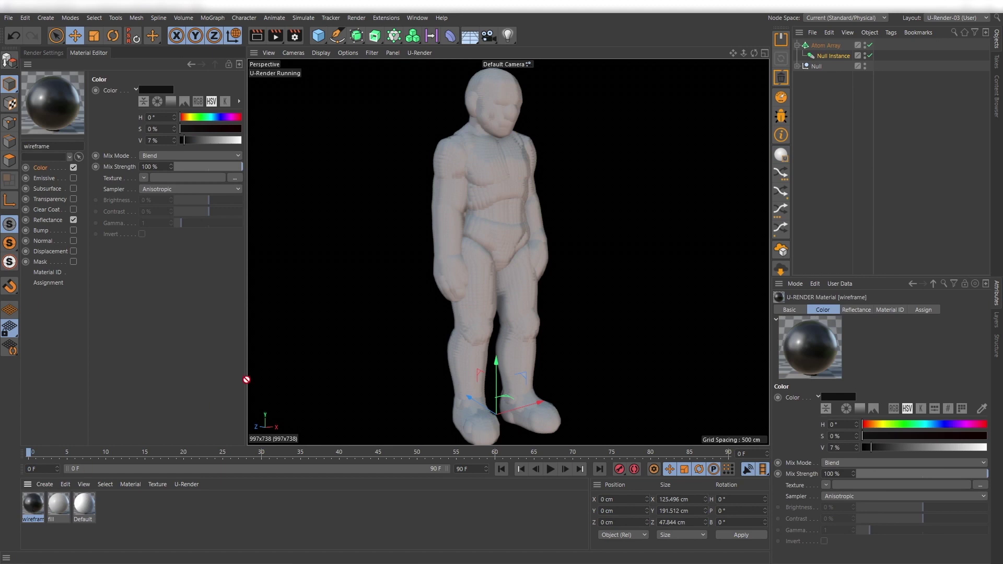
drag(830, 47, 827, 45)
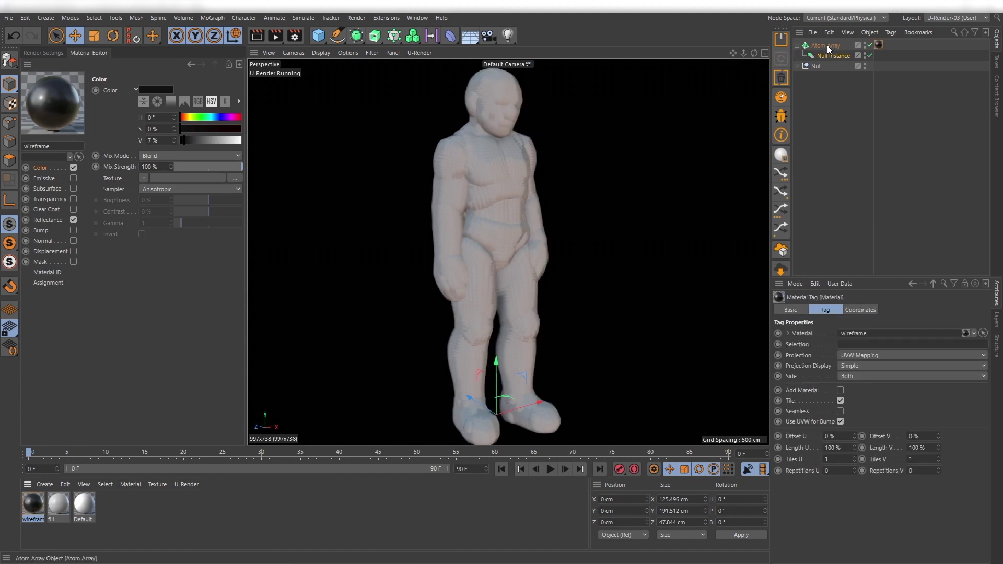
- Set the Atom Array's cylinder and sphere radii to 0.2 cm and inspect the wireframe on the puppet's upper body
click(827, 45)
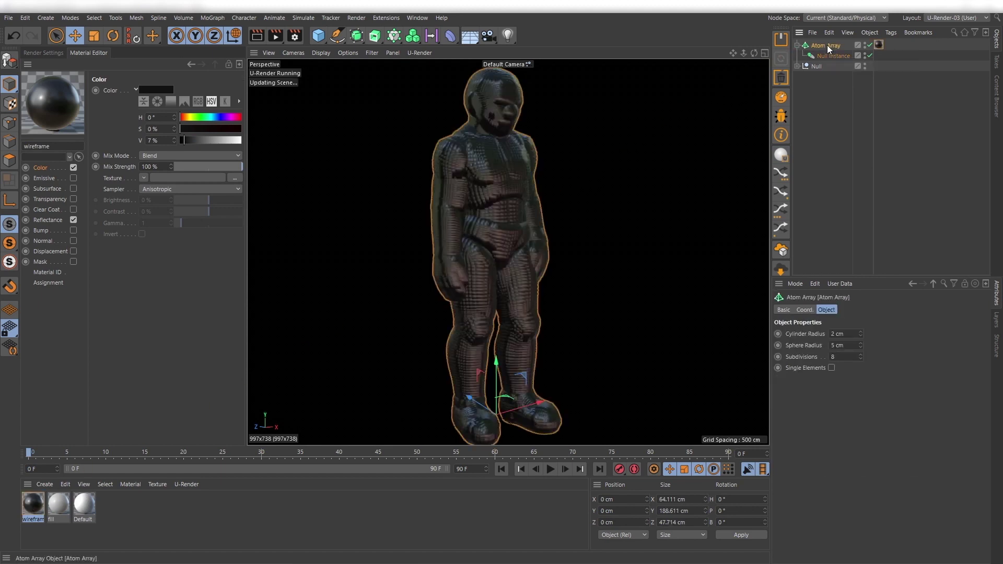
text(0.2)
key(Return)
click(836, 158)
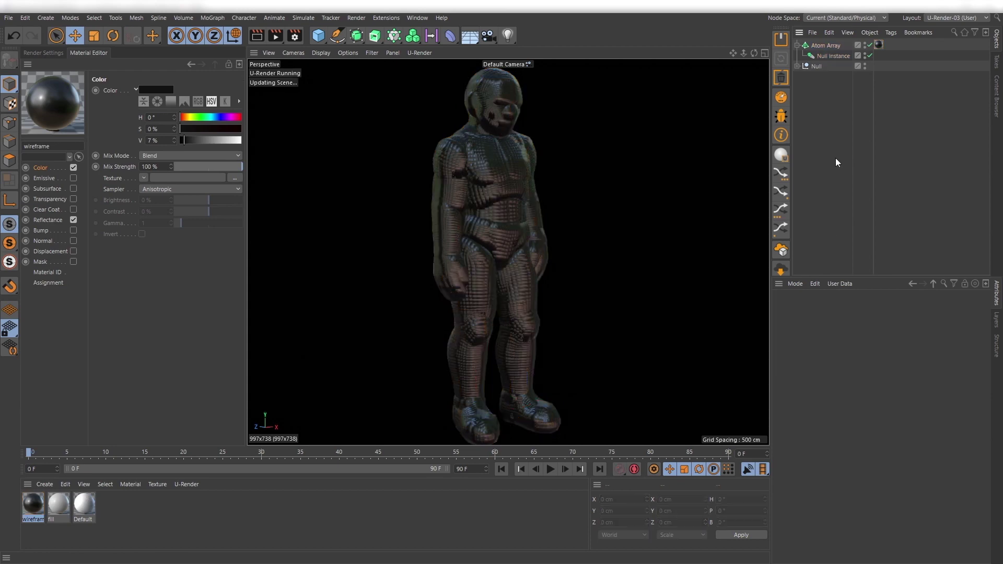
alt+right_drag(502, 123, 579, 119)
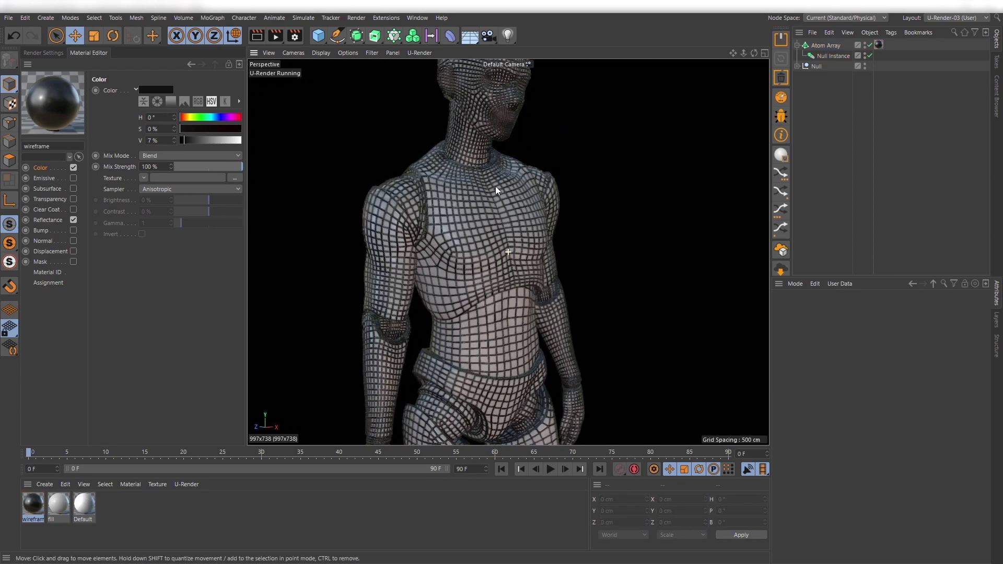
alt+middle_drag(496, 186, 497, 225)
alt+right_drag(497, 223, 535, 211)
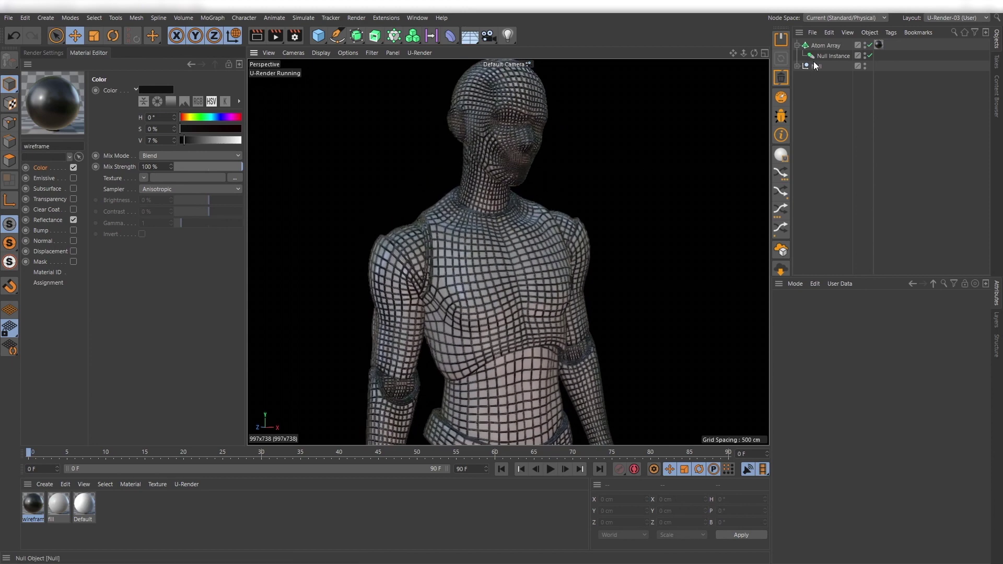
- Set the Atom Array's cylinder and sphere radii to 0.1 cm and its subdivisions to 4
click(827, 46)
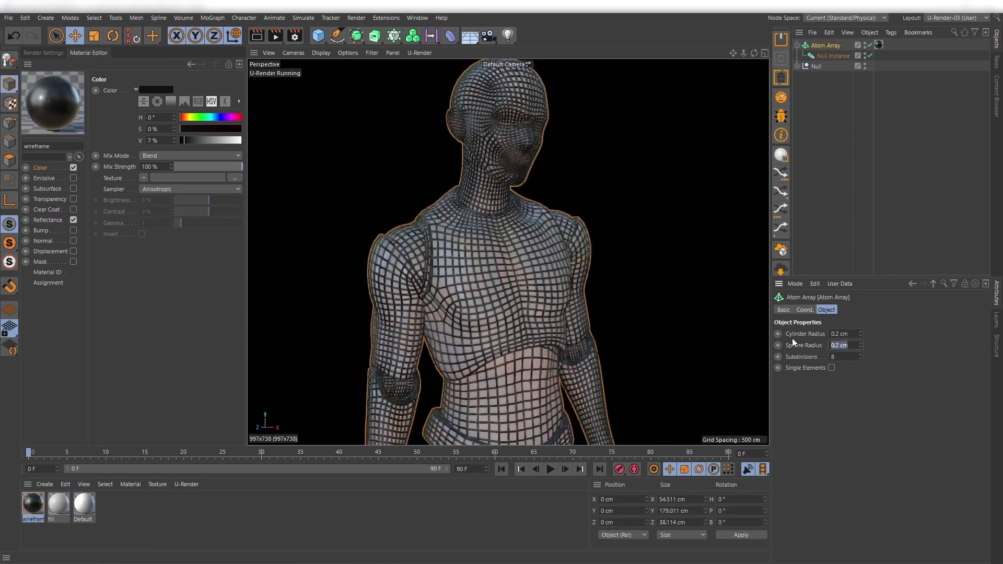
text(0.1)
key(Return)
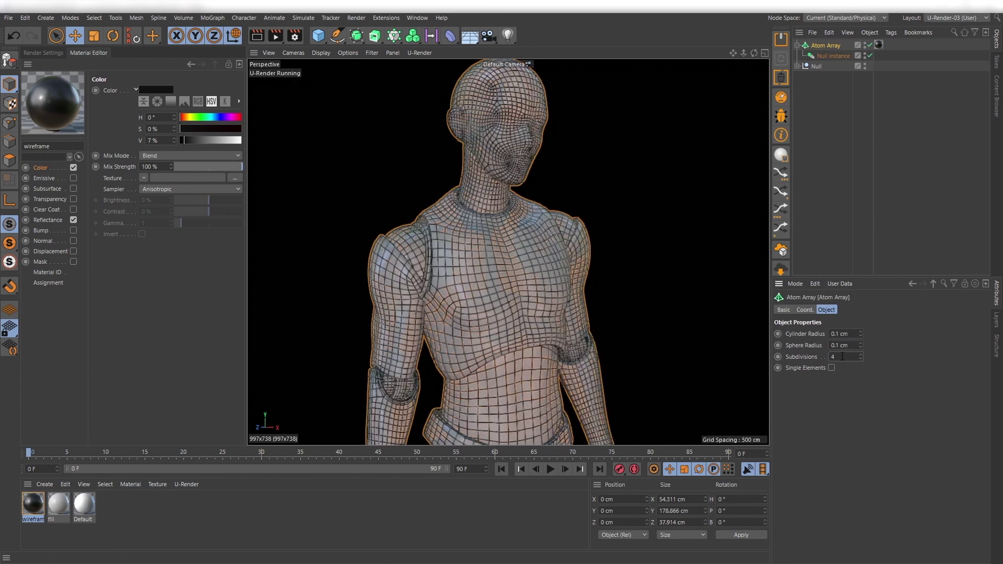
click(828, 189)
mouse_move(530, 269)
alt+mouse_down()
mouse_move(474, 265)
mouse_move(560, 268)
mouse_move(473, 266)
mouse_move(565, 261)
mouse_move(469, 257)
mouse_move(602, 256)
mouse_move(522, 251)
mouse_move(534, 265)
alt+mouse_up()
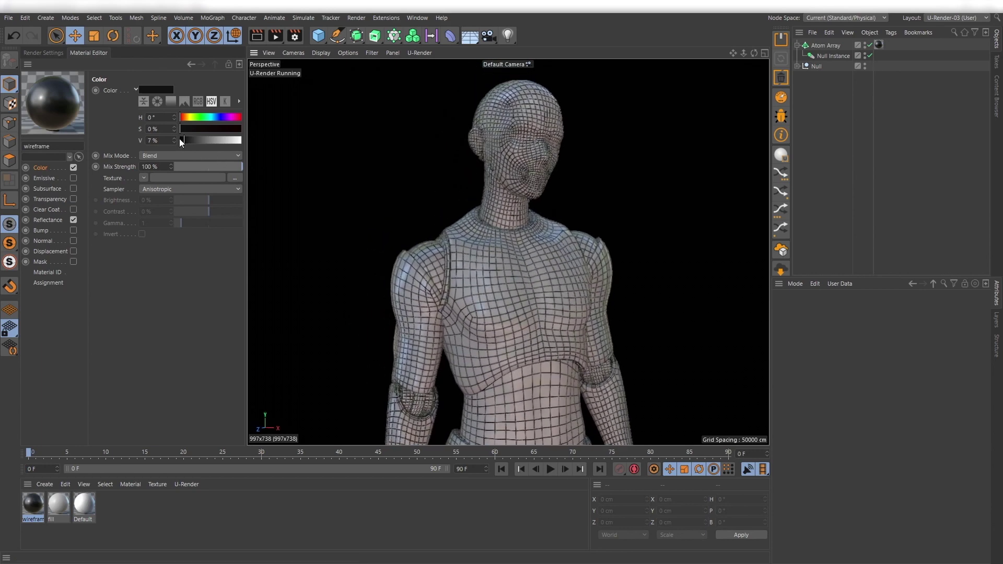
- Show the basic U-Render render settings and widen the settings area so all options are readable
click(42, 54)
click(55, 121)
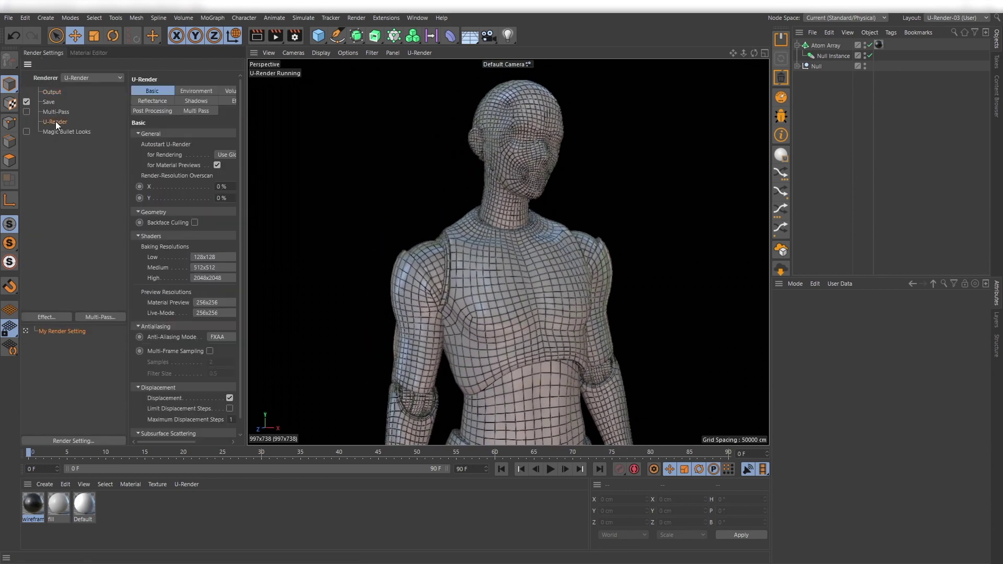
drag(246, 172, 350, 178)
scroll(563, 221, up, 4)
scroll(563, 223, down, 2)
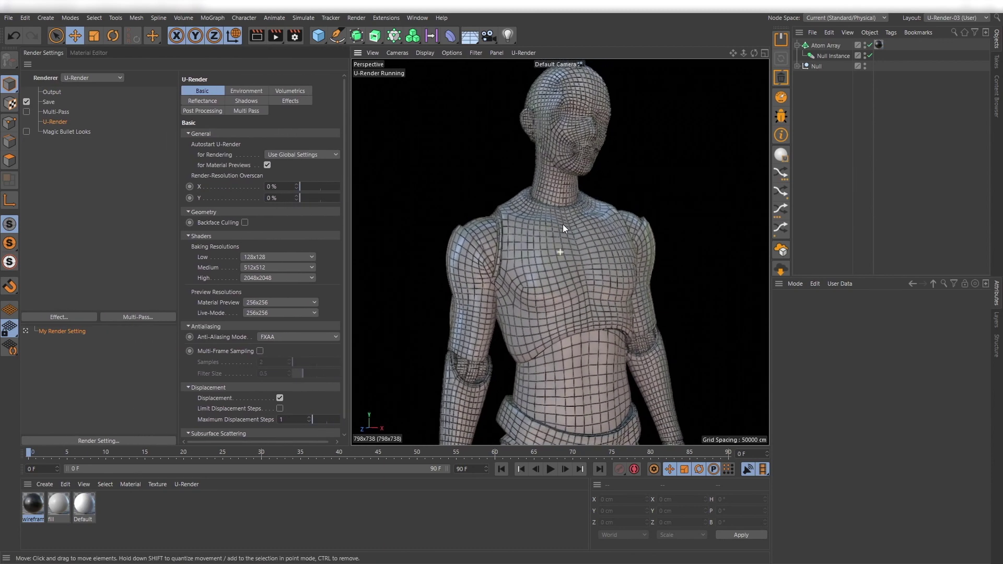
- Set the anti-aliasing mode to None and enable multi-frame sampling with 8 samples
click(283, 335)
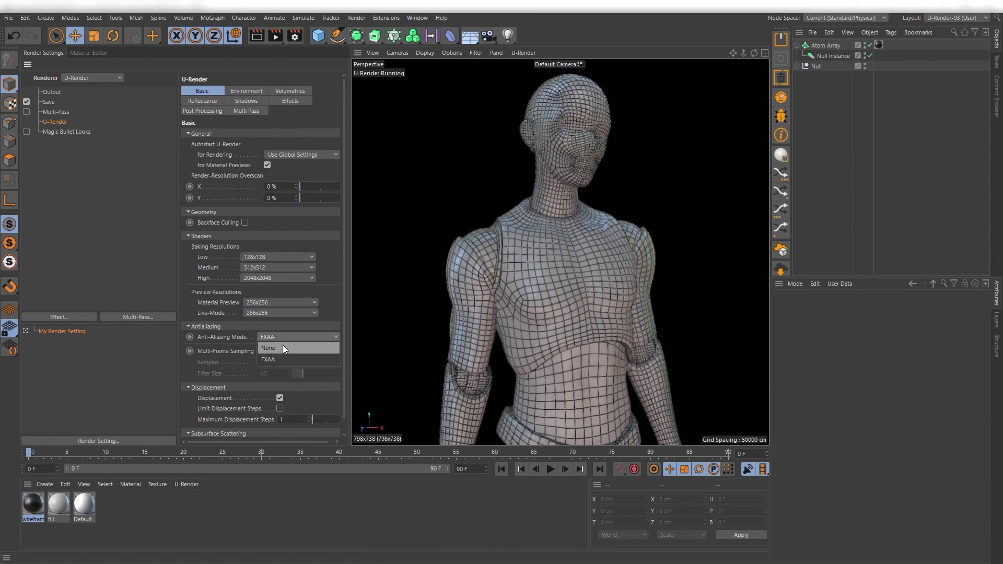
click(283, 344)
click(260, 351)
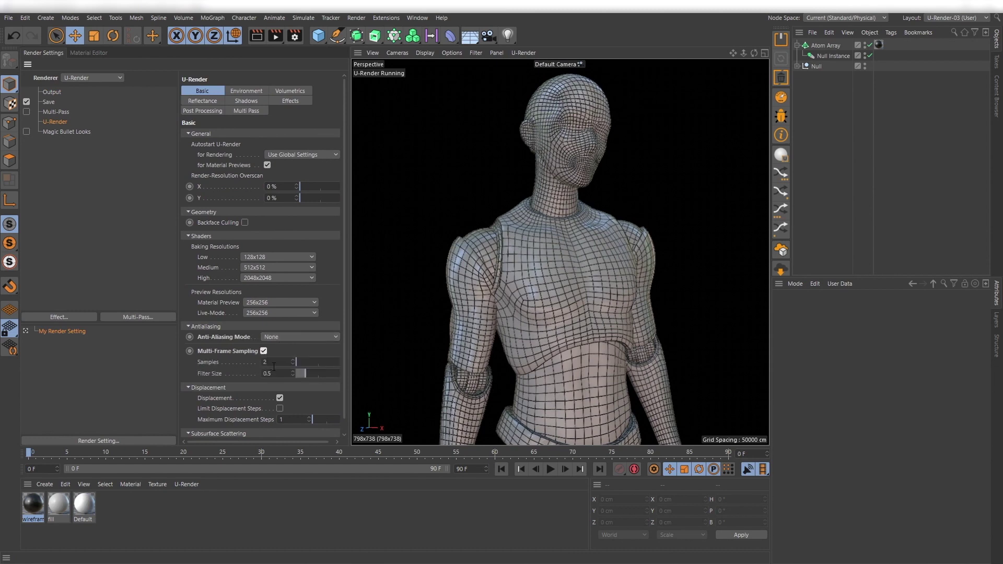
click(273, 362)
text(8)
key(Return)
mouse_move(563, 246)
alt+mouse_down()
mouse_move(596, 248)
mouse_move(565, 249)
alt+mouse_up()
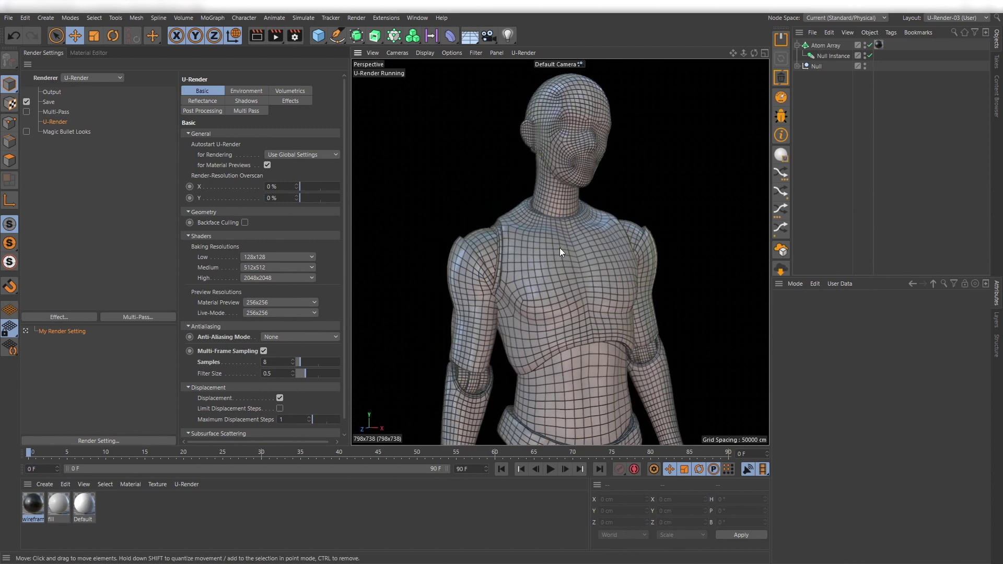
- Compare the FXAA and None anti-aliasing modes on the puppet's wireframe, ending with None
click(312, 337)
click(309, 352)
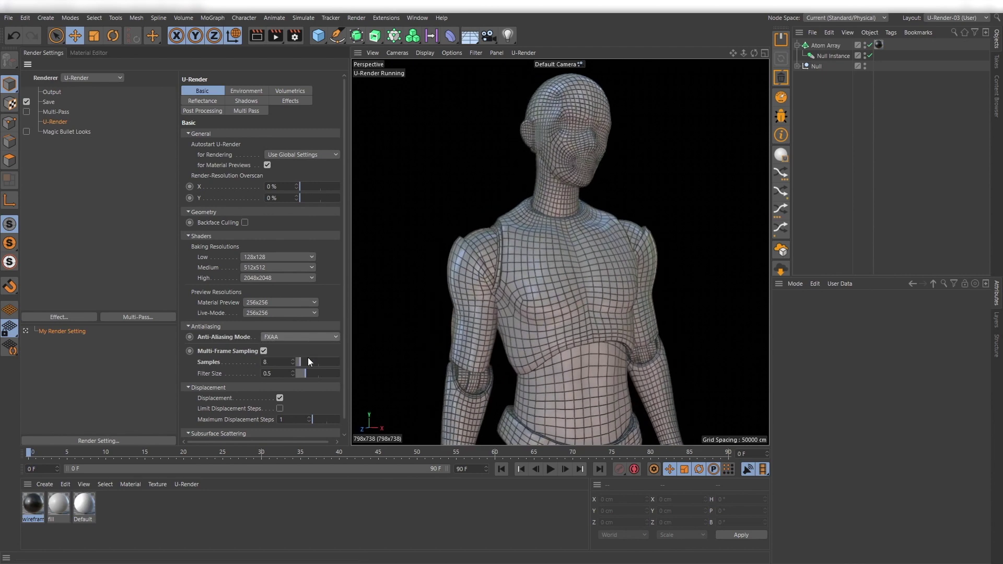
click(312, 337)
click(312, 347)
click(311, 338)
click(311, 357)
alt+drag(507, 269, 565, 261)
click(306, 336)
click(308, 348)
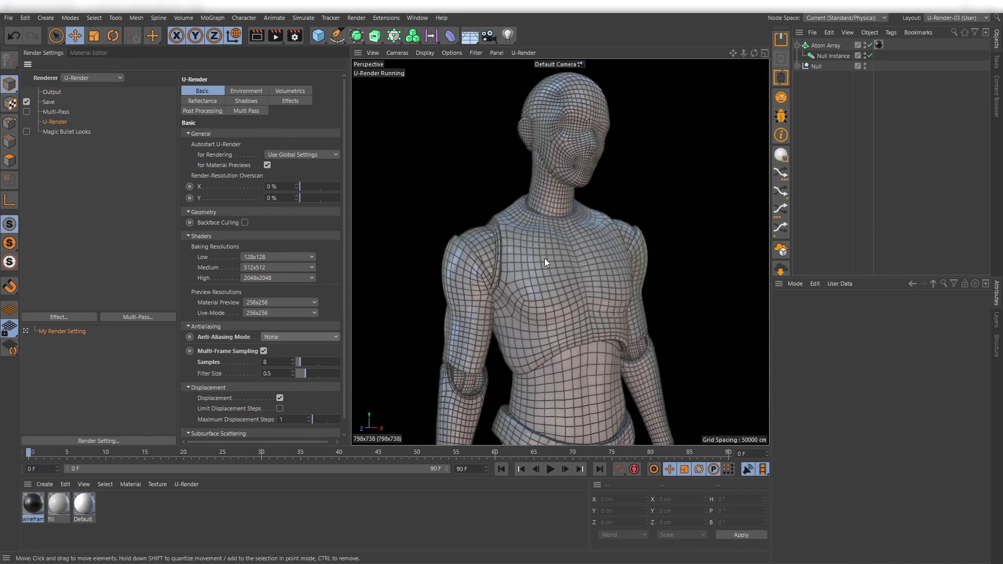
- Enlarge the viewport and examine the puppet's wireframe from several angles and distances
alt+drag(525, 258, 565, 261)
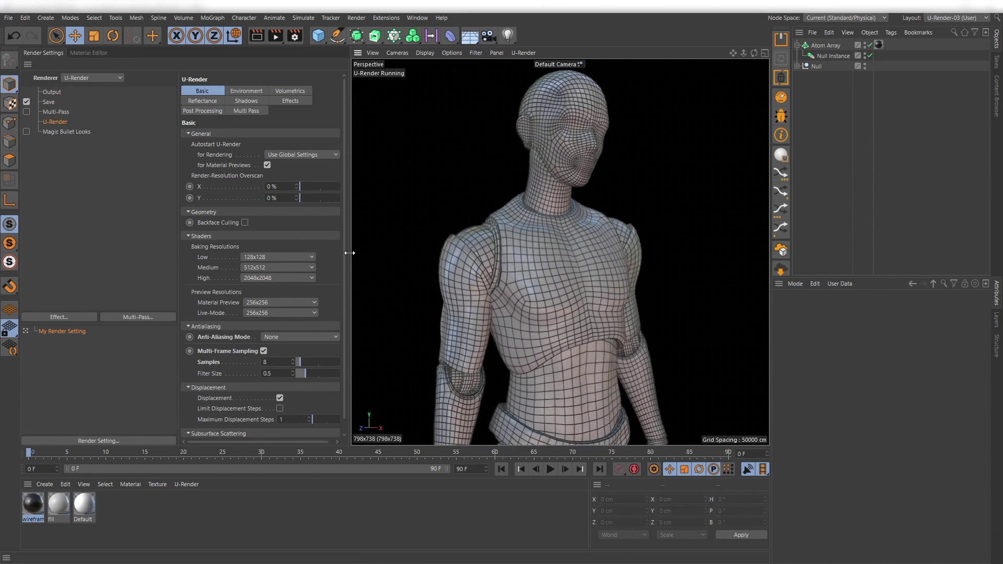
drag(349, 253, 217, 253)
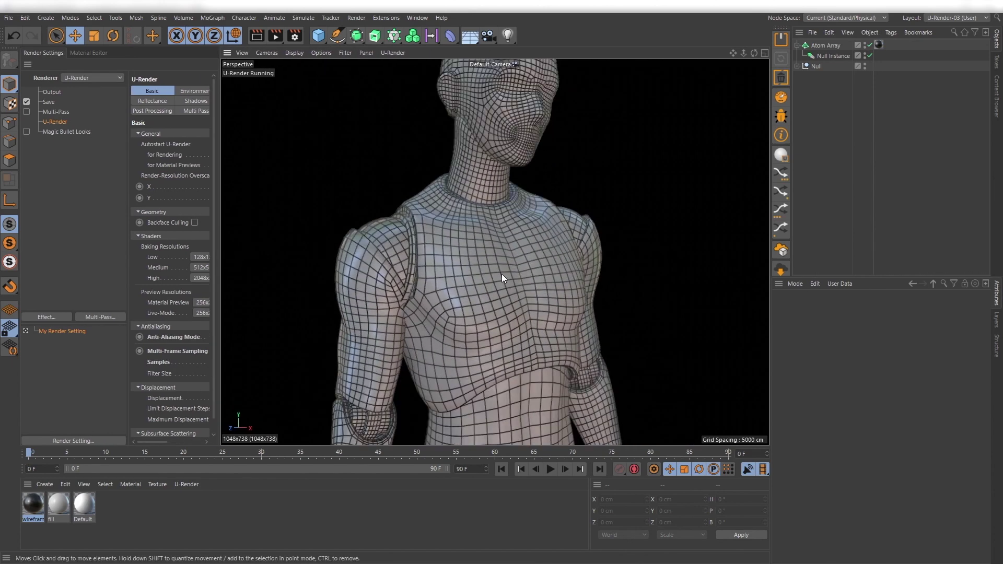
scroll(501, 274, down, 5)
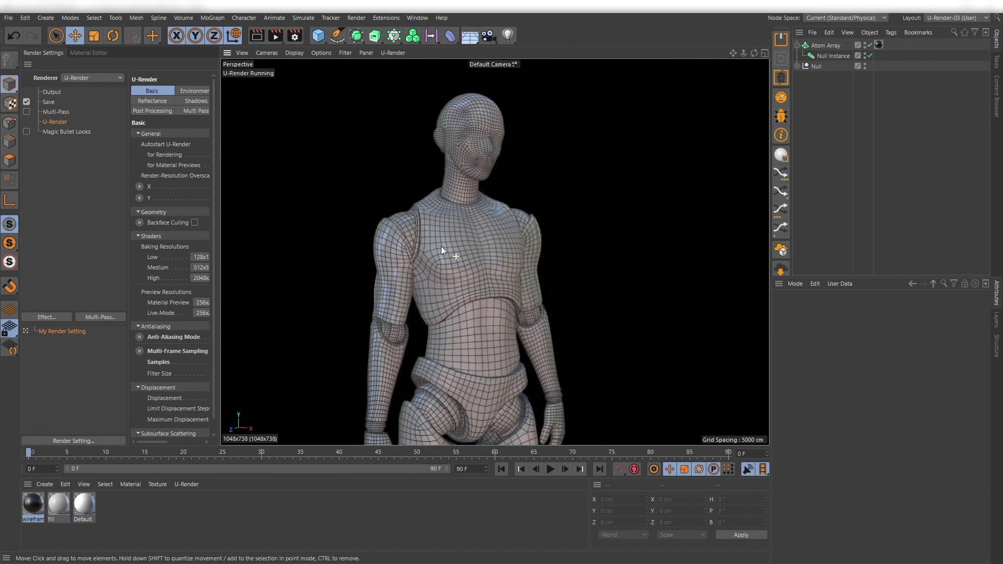
alt+drag(442, 247, 504, 262)
alt+middle_drag(504, 262, 468, 245)
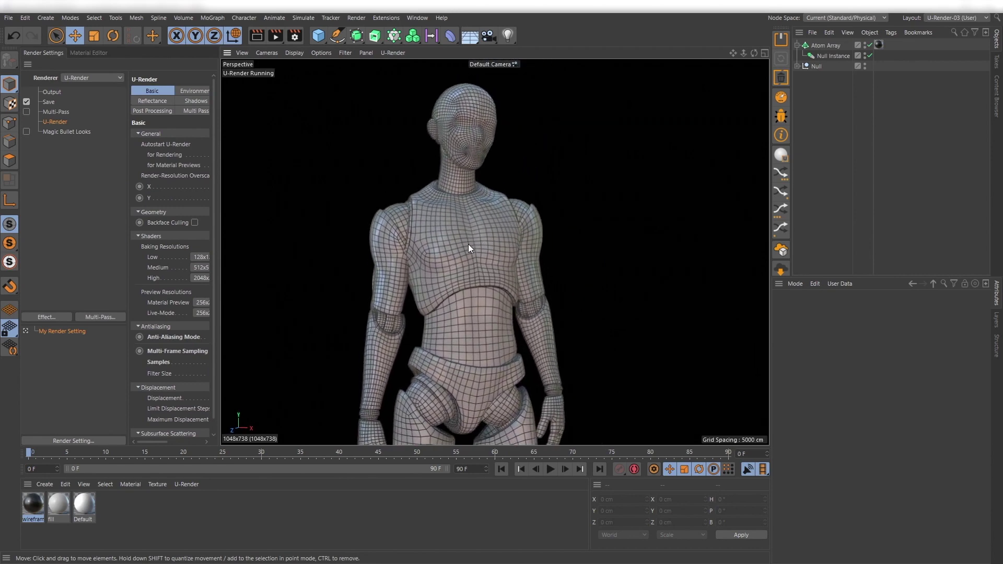
alt+drag(468, 244, 509, 255)
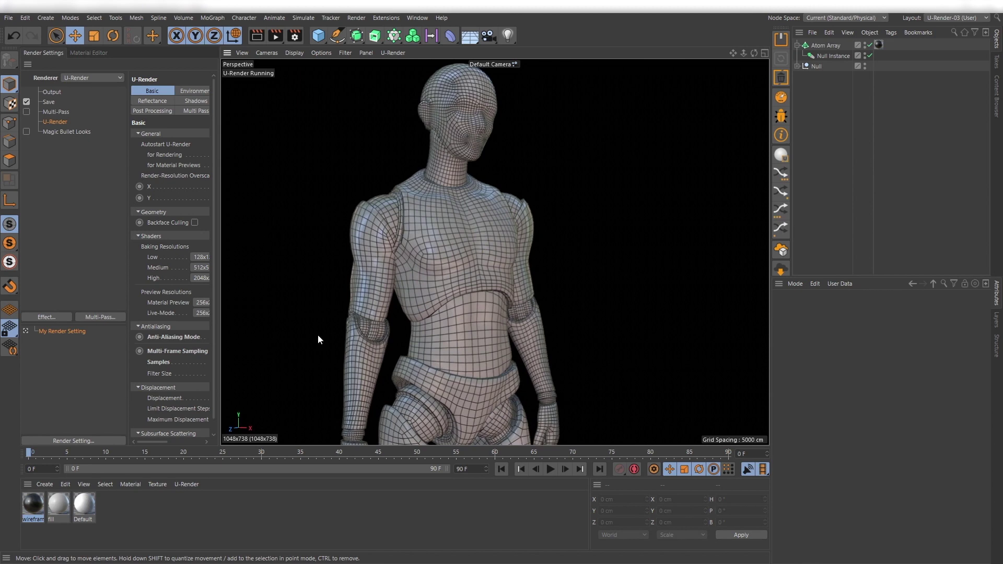
- Turn off the fill material's Reflectance and Color channels, then enable Emissive at 11% brightness
double_click(59, 503)
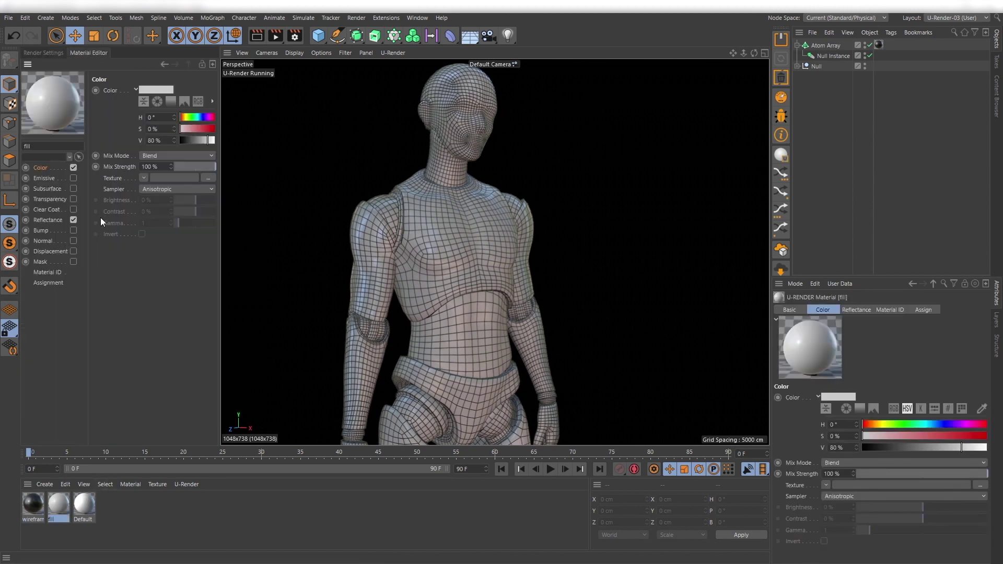
alt+drag(470, 251, 510, 261)
click(48, 220)
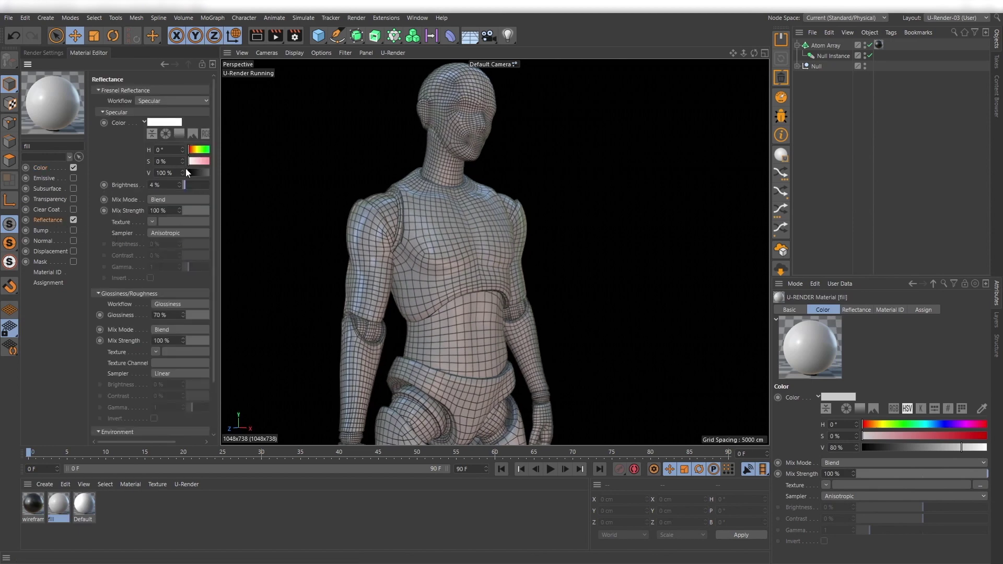
drag(219, 186, 194, 186)
click(73, 220)
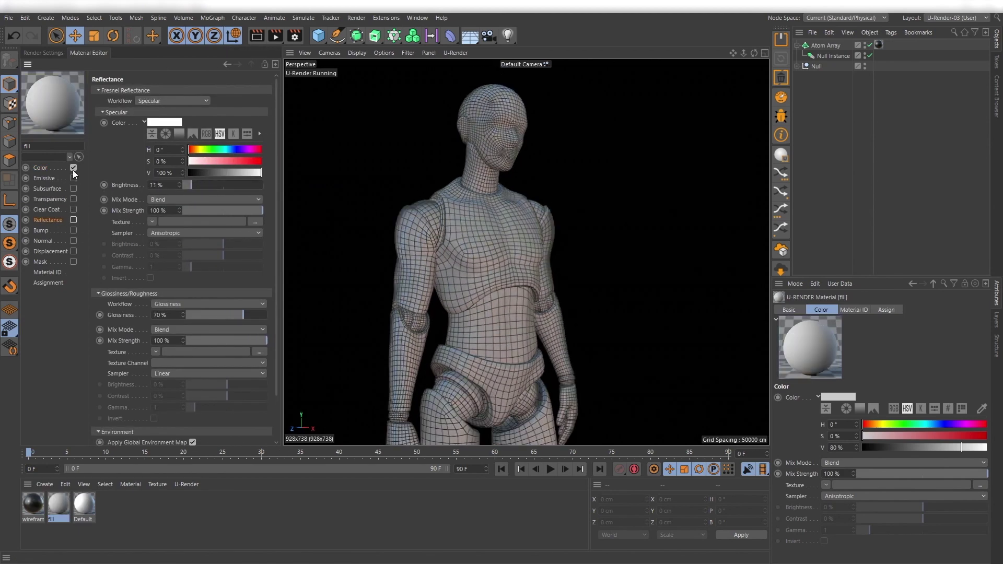
click(73, 168)
click(73, 178)
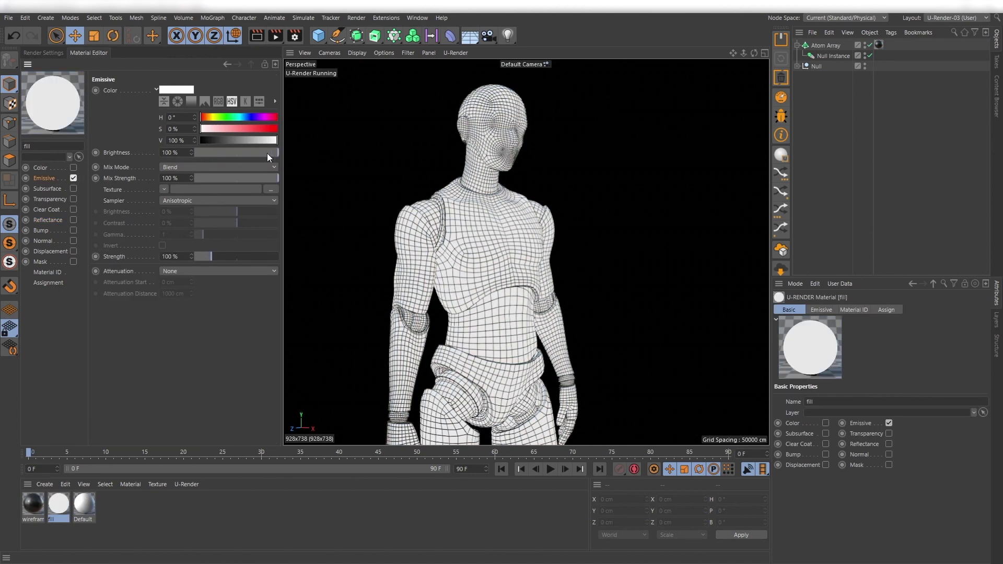
drag(268, 153, 198, 158)
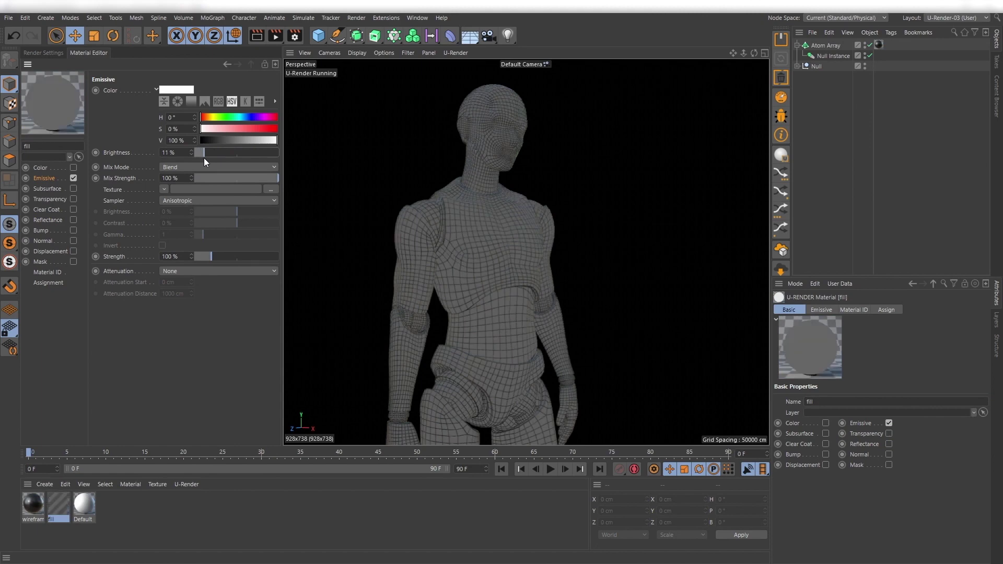
- Switch the wireframe material from Color to Emissive and set the emissive brightness to 53%
click(33, 505)
click(73, 167)
click(73, 178)
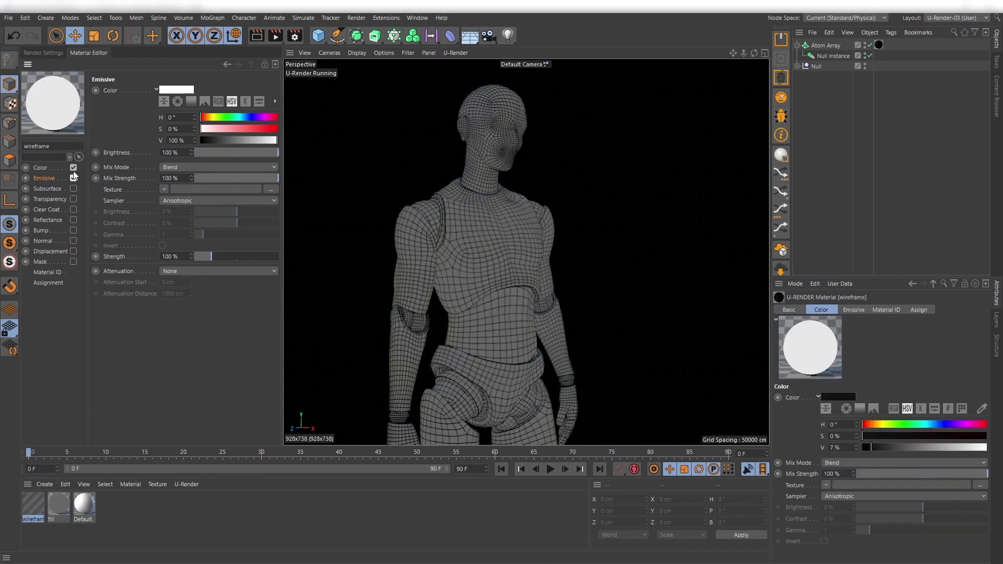
drag(271, 153, 240, 157)
mouse_move(494, 287)
alt+mouse_down()
mouse_move(459, 289)
mouse_move(489, 288)
alt+mouse_up()
- Set the fill material's emissive brightness to 0% for black surfaces between the lines
click(60, 505)
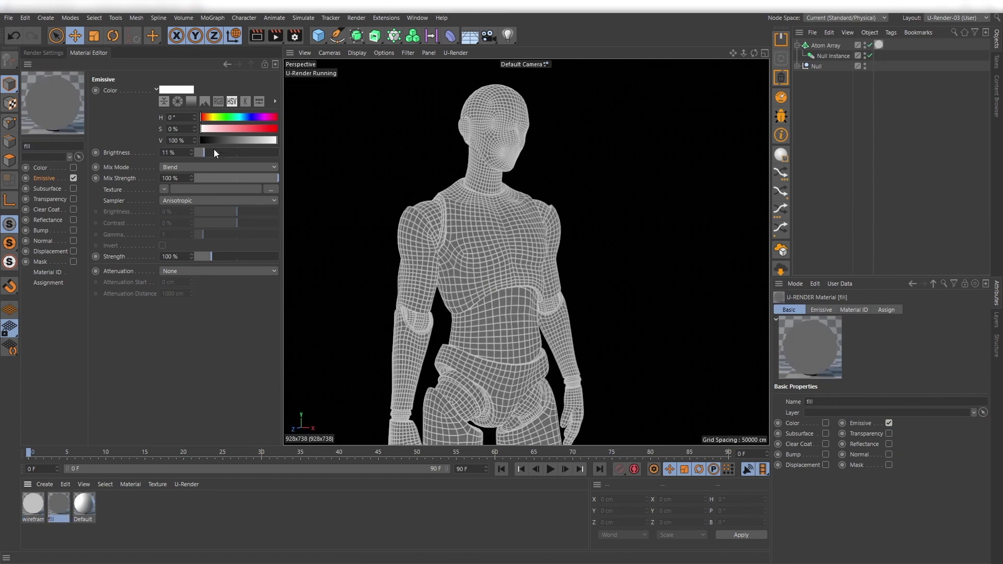
drag(214, 152, 195, 153)
alt+drag(523, 278, 570, 278)
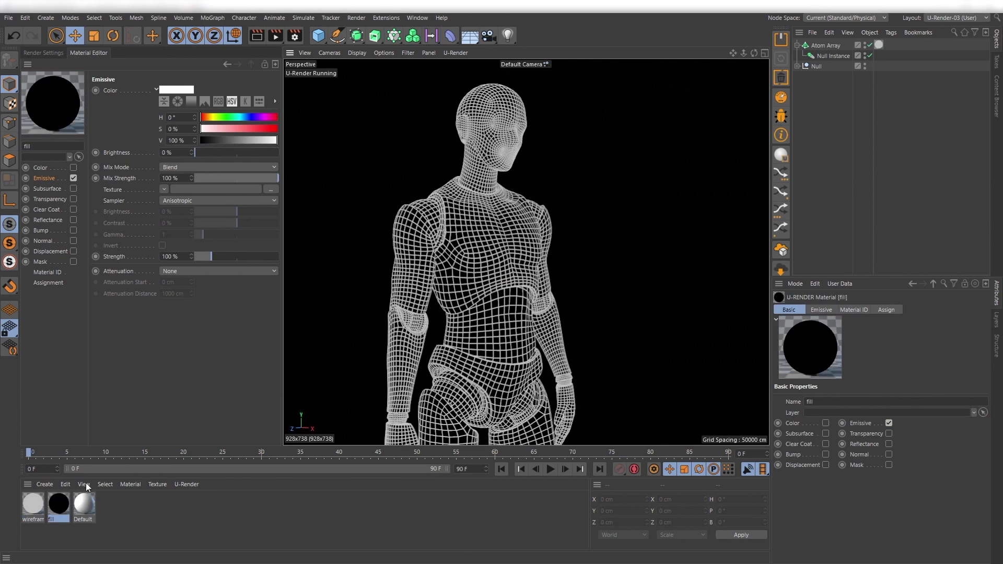
- Give the wireframe material a green emissive colour with hue 97° and saturation 85%
click(33, 504)
click(221, 117)
drag(219, 129, 265, 130)
alt+drag(372, 302, 492, 297)
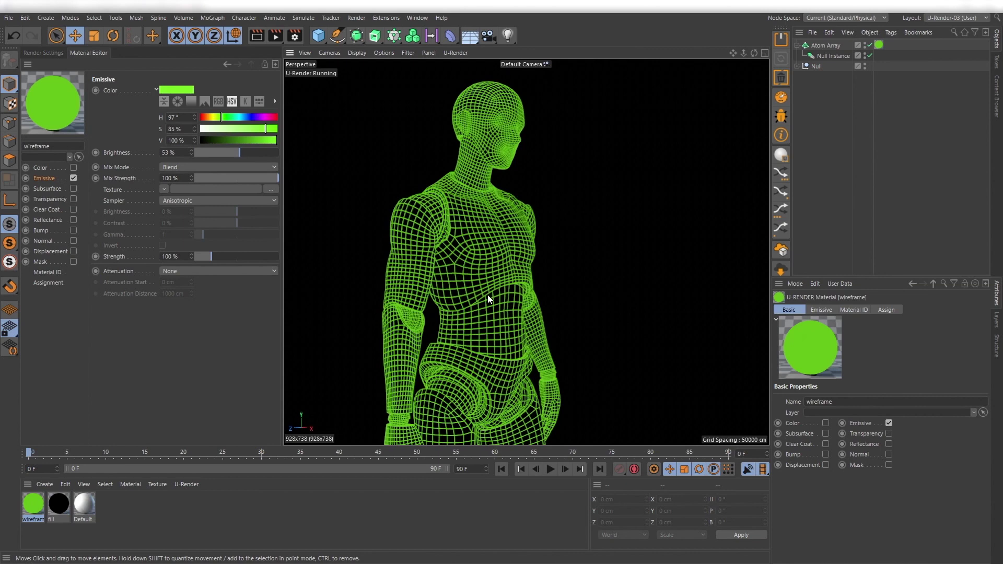
- Set the U-Render environment's background color to white, with a value of 100%
click(51, 54)
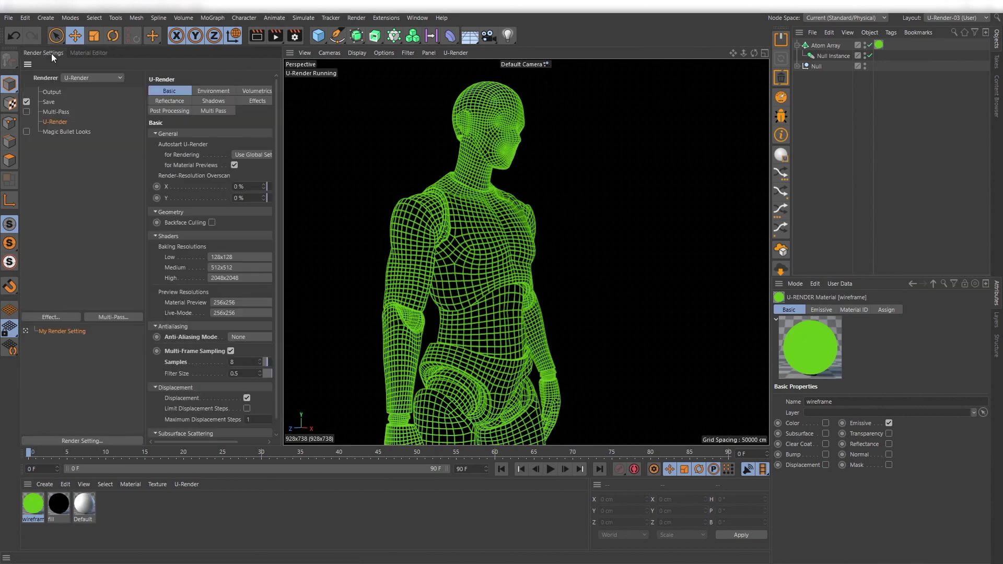
click(198, 91)
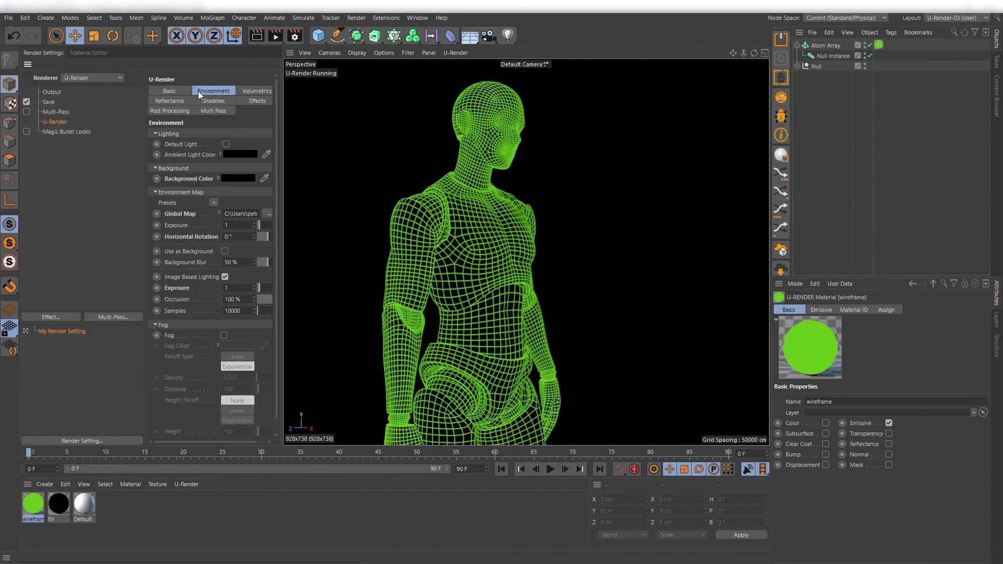
click(229, 177)
drag(240, 196, 350, 208)
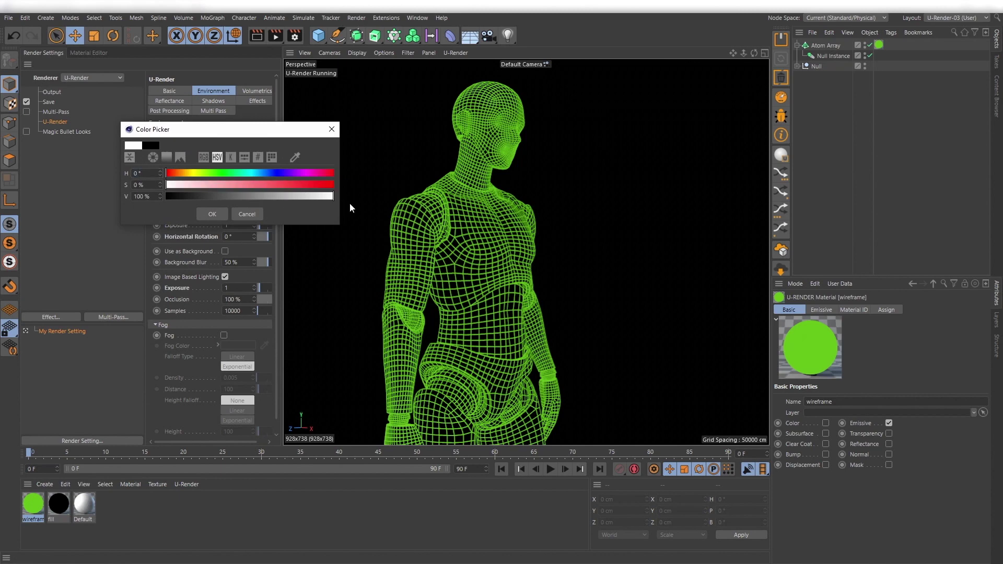
click(209, 215)
- Change the wireframe material's emissive colour to a dark neutral grey with 0% saturation
click(82, 54)
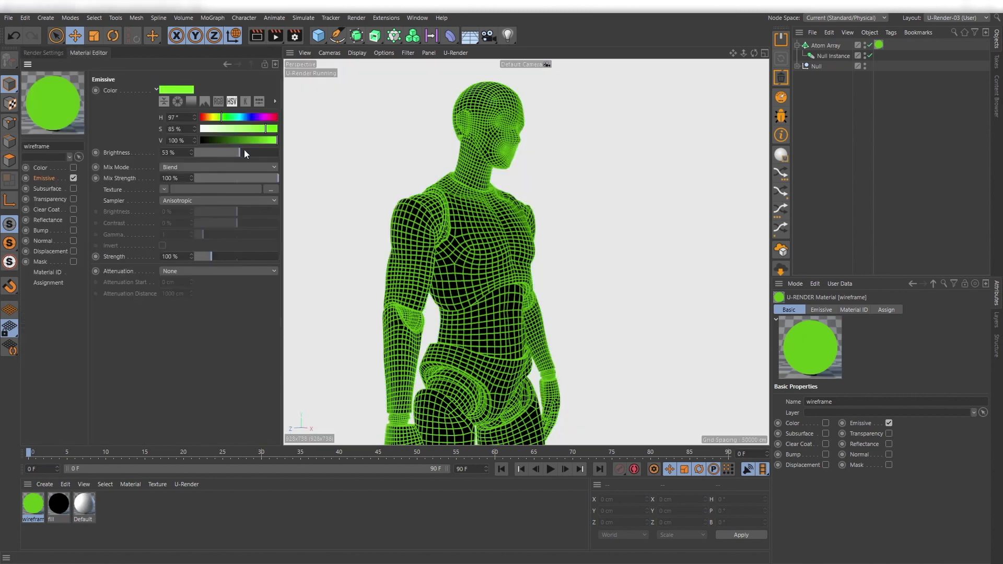
drag(244, 128, 200, 129)
drag(205, 140, 245, 153)
- Switch the fill material from Emissive back to Color and set the colour's value to 100%
click(59, 511)
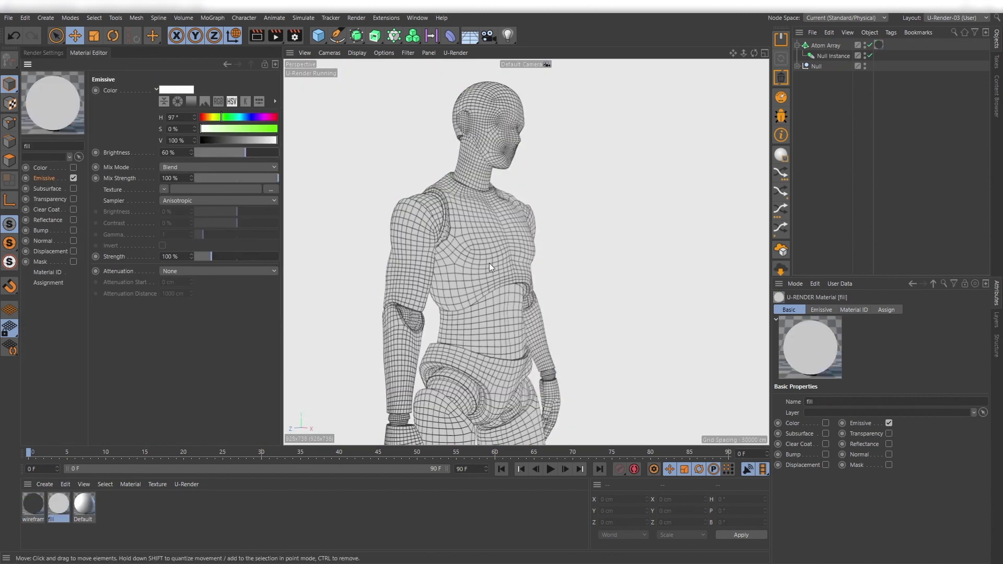
click(73, 178)
click(73, 168)
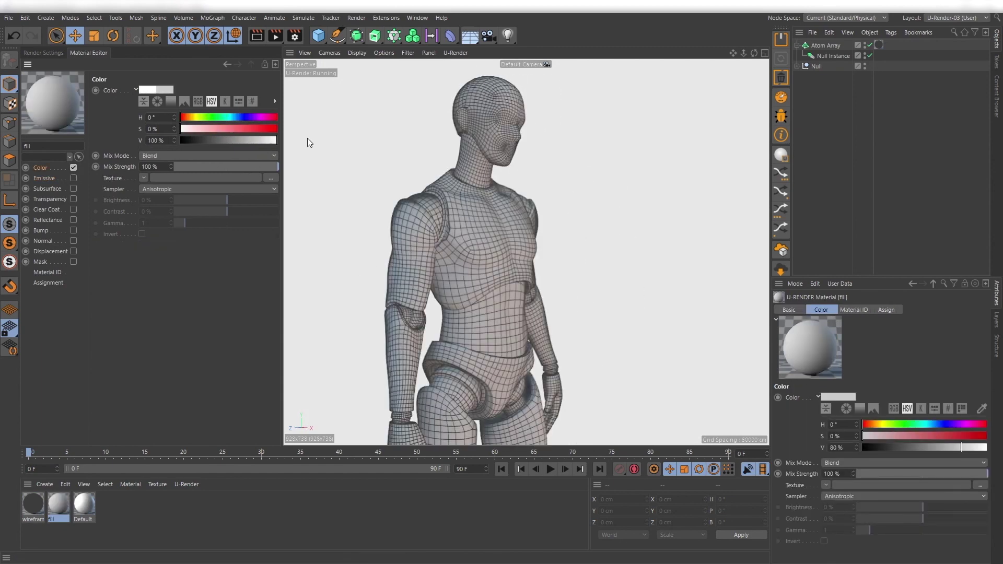
alt+drag(470, 261, 488, 274)
- Raise the image-based lighting exposure to 2.91 and set the fill material's colour value to 64%
click(42, 52)
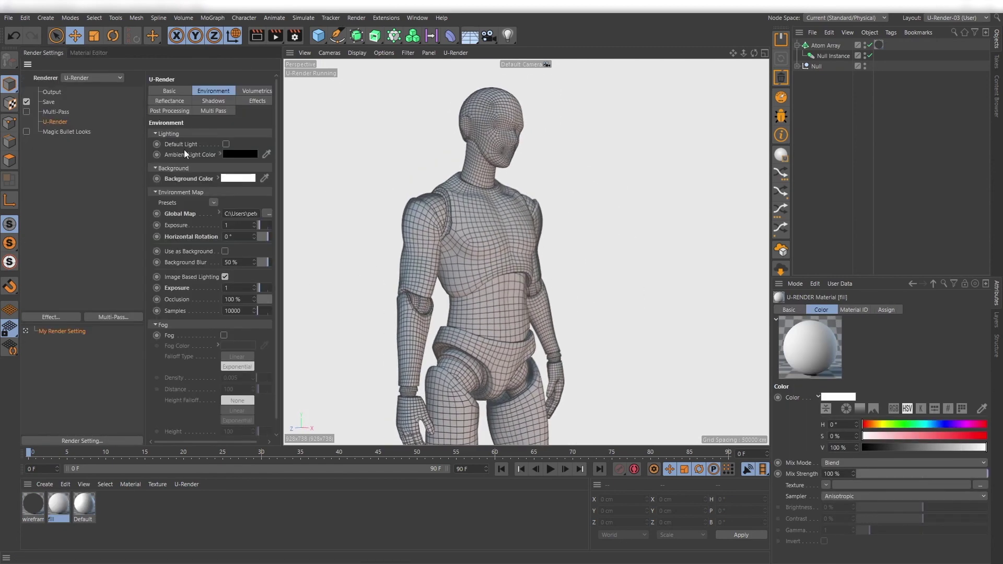
drag(282, 268, 293, 287)
mouse_move(497, 283)
alt+mouse_down()
mouse_move(658, 290)
mouse_move(482, 272)
alt+mouse_up()
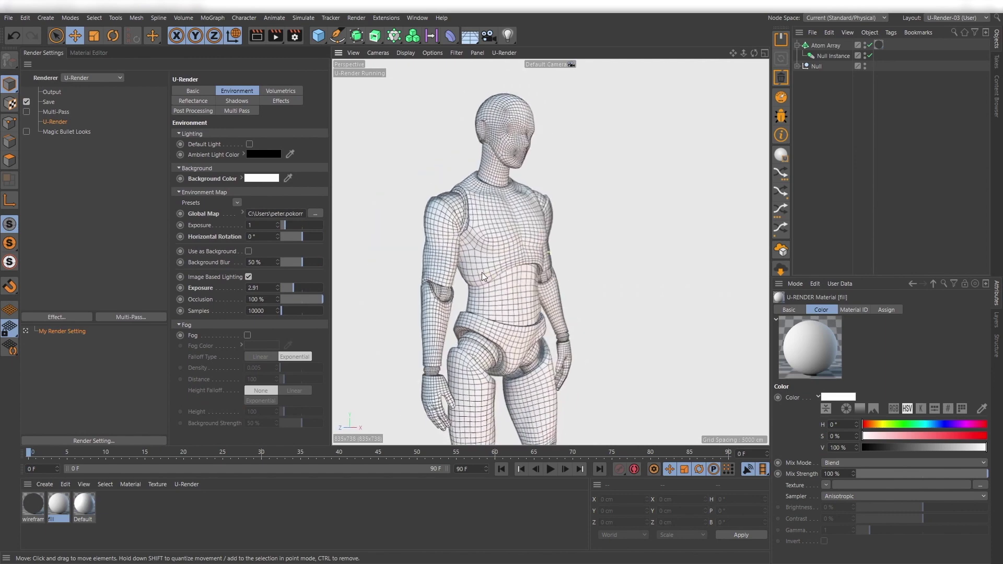
scroll(482, 272, up, 1)
alt+middle_drag(482, 272, 462, 261)
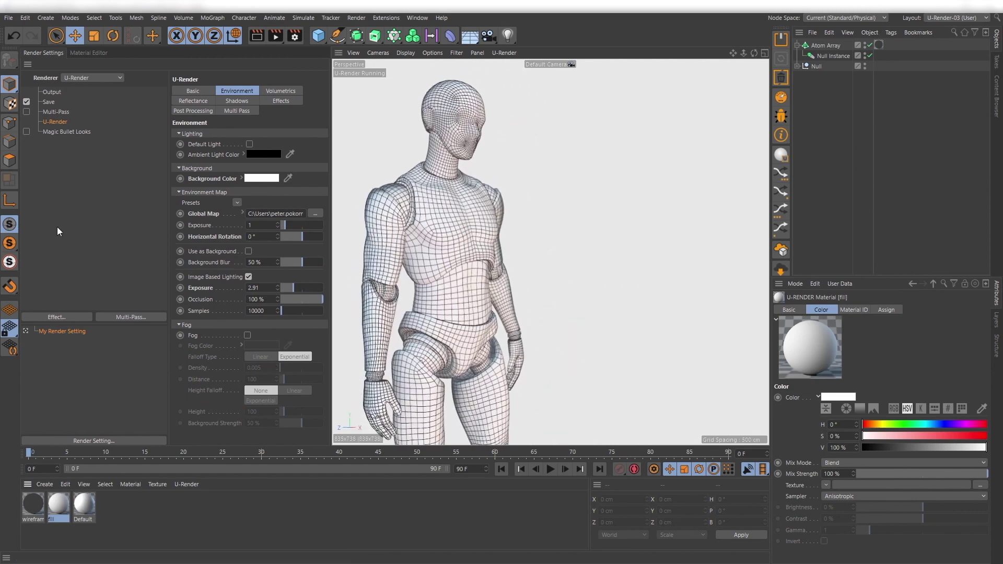
click(88, 52)
drag(303, 140, 274, 139)
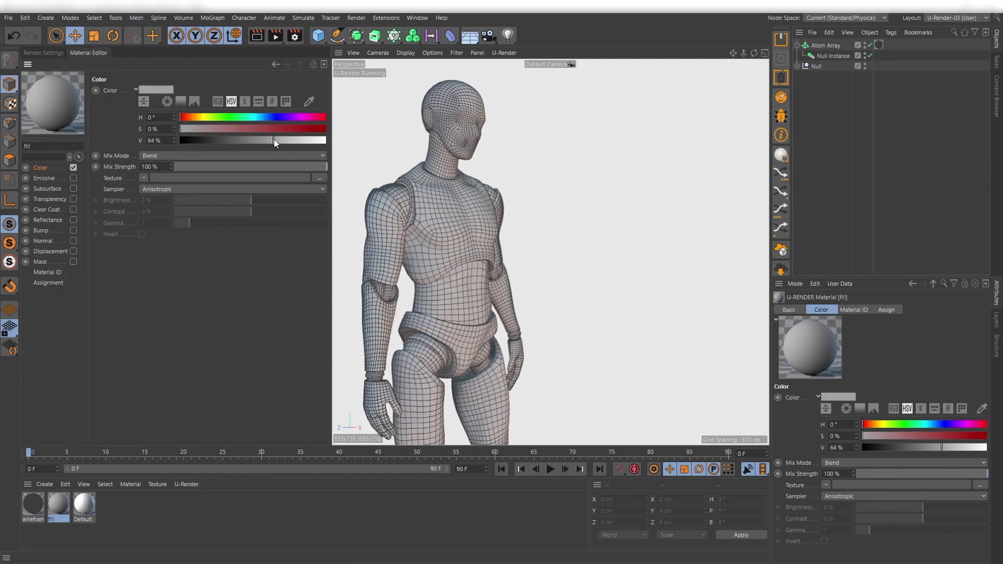
- Add an Interaction tag with Disable Viewport Selection enabled to the Atom Array and copy the tag to the Null Instance
click(832, 46)
key(shift+c)
text(i)
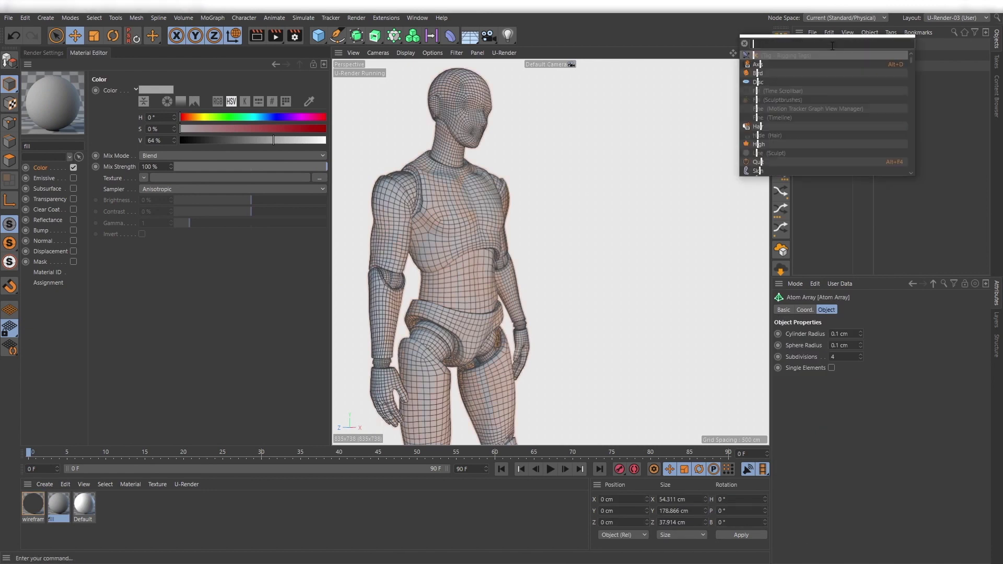
text(ntera)
key(Return)
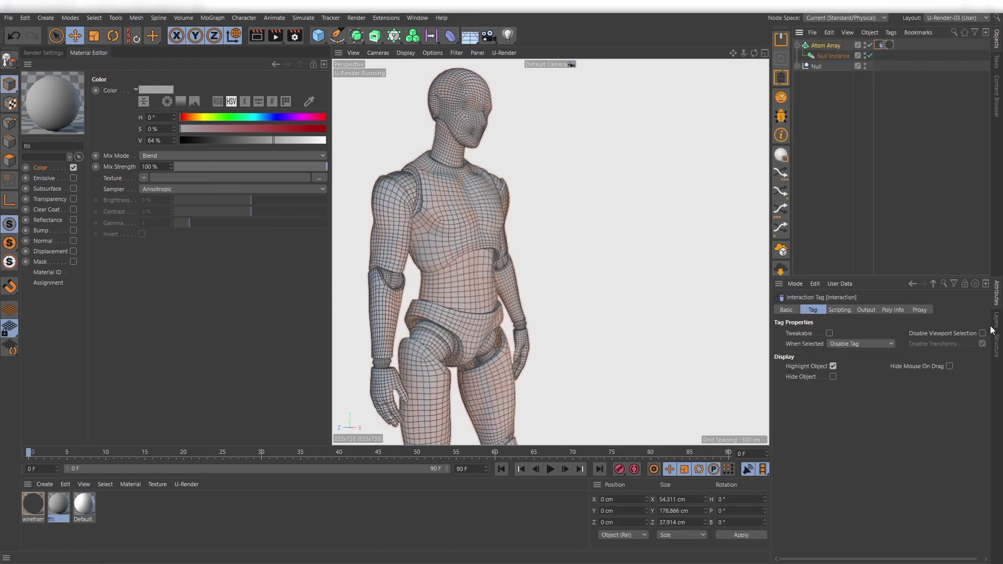
click(983, 333)
ctrl+drag(880, 53, 880, 54)
click(603, 208)
- Select the puppet's left upper arm in the viewport and rotate it slightly inward toward the torso
click(491, 235)
alt+drag(491, 235, 434, 235)
key(0)
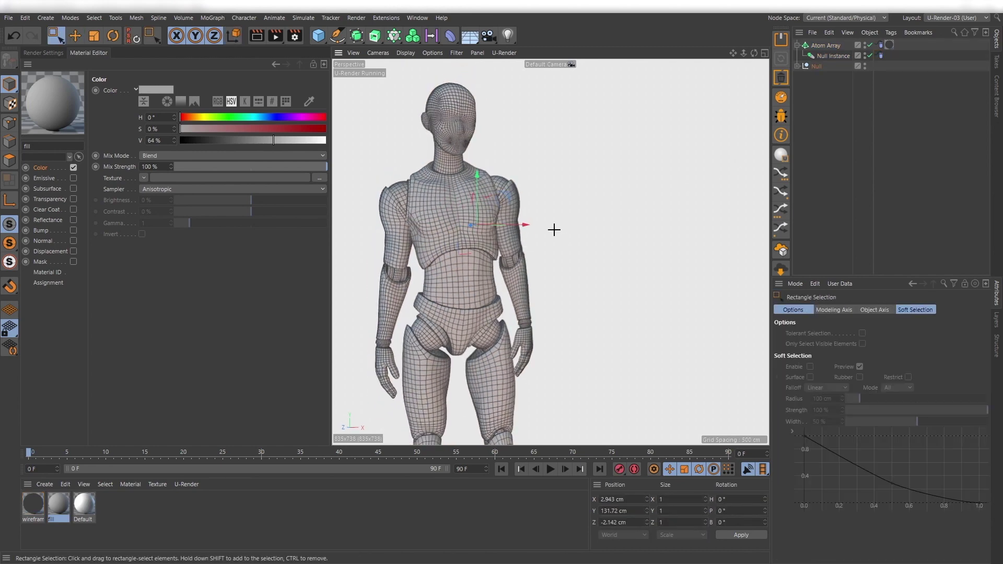
click(519, 212)
key(r)
mouse_move(526, 203)
mouse_down()
mouse_move(533, 139)
mouse_move(532, 208)
mouse_up()
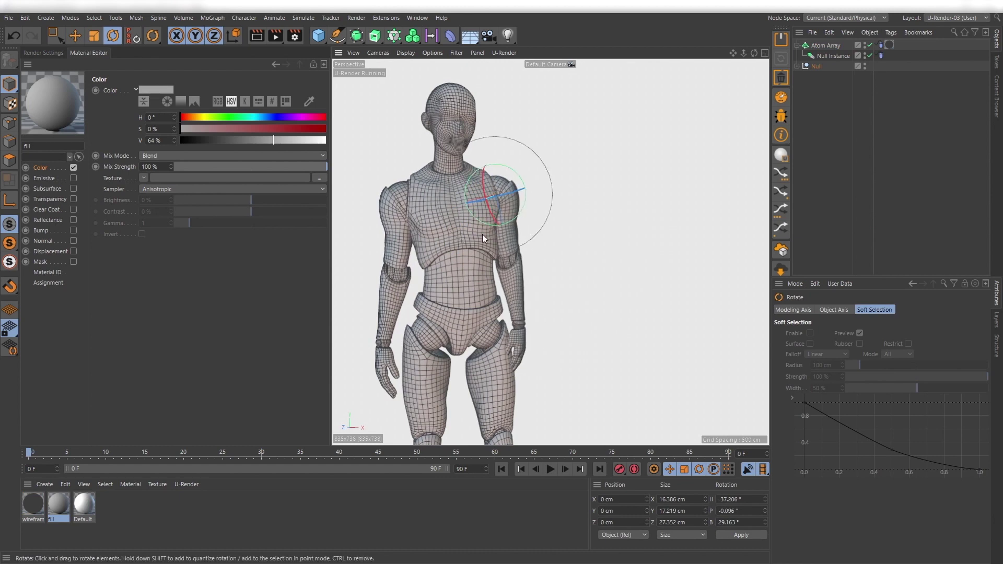
drag(481, 235, 495, 237)
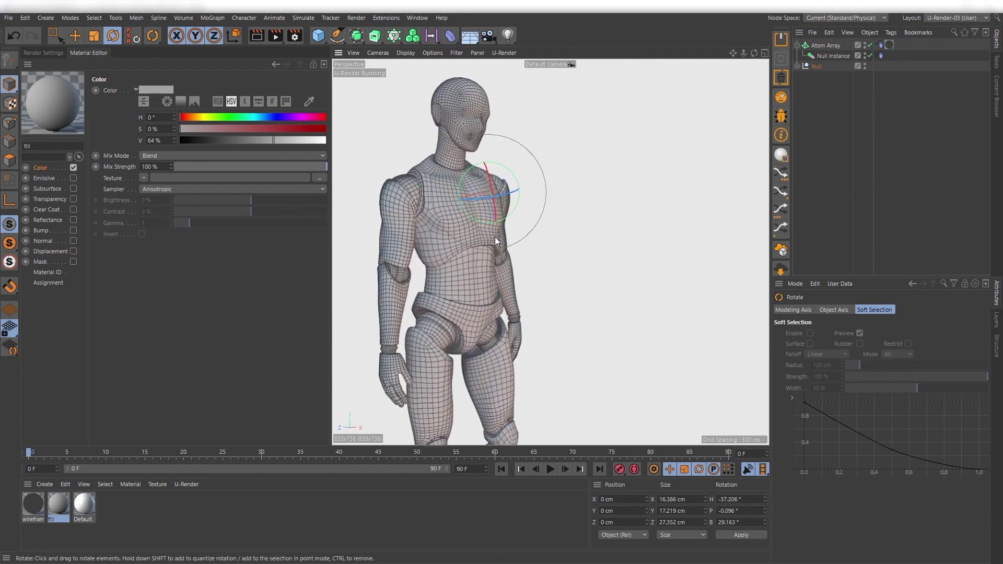
click(640, 211)
- Load the Sink - Ideal Standard - Washpoint 01 model from the content library and raise it to about 87 cm
click(992, 99)
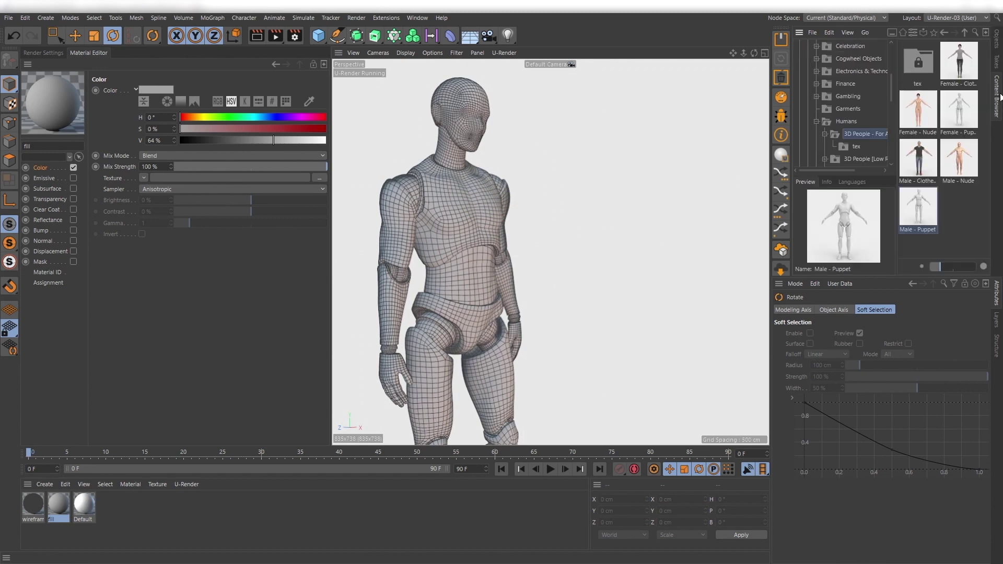
click(842, 134)
double_click(914, 161)
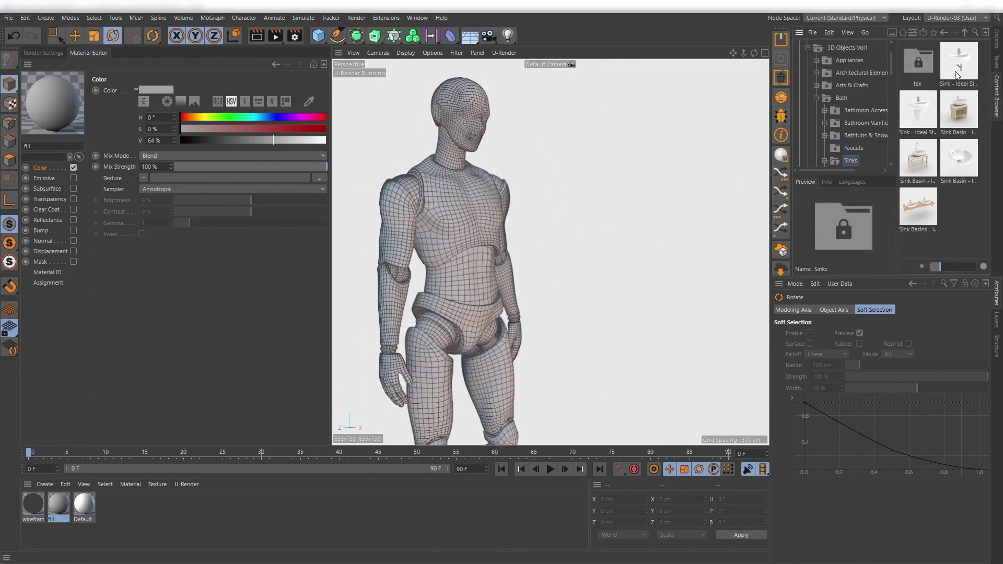
double_click(957, 70)
click(996, 41)
scroll(534, 356, down, 3)
key(e)
drag(489, 374, 491, 240)
scroll(515, 239, up, 3)
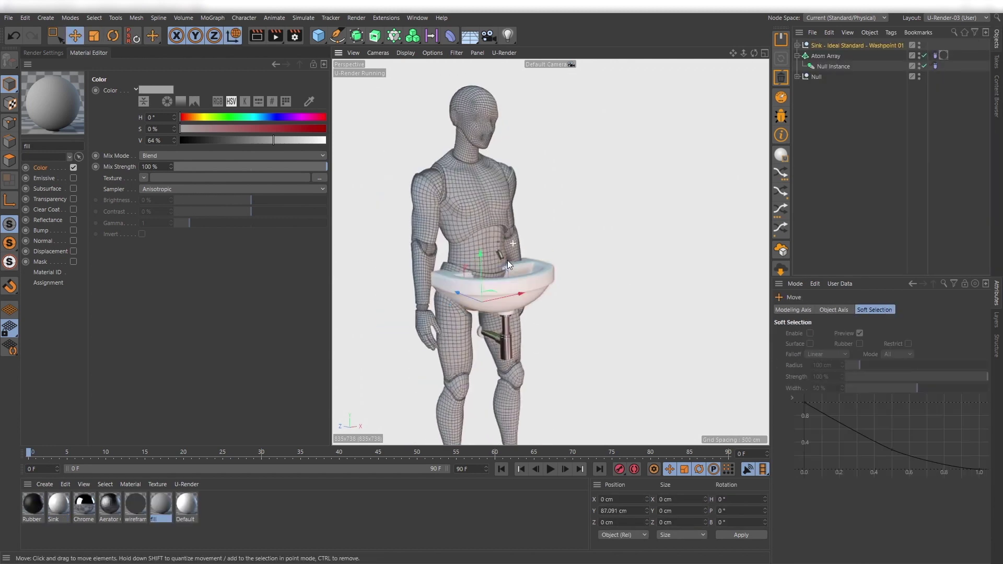
- Place the sink inside the Null that holds the puppet and move it to about 81 cm along X
click(797, 77)
drag(828, 45, 825, 83)
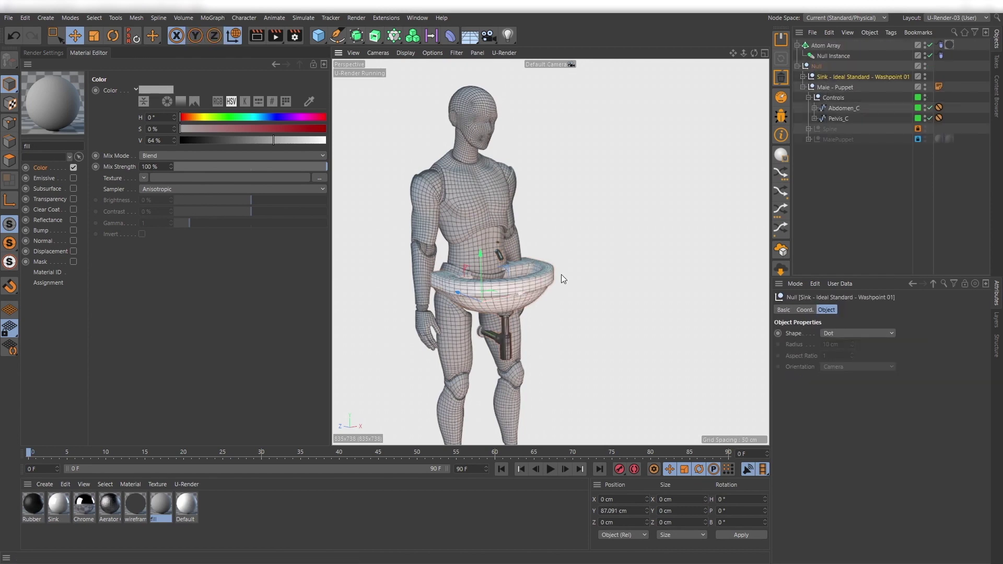
drag(562, 279, 683, 279)
- Set the sink's scale to 1.5 on all three axes
click(804, 310)
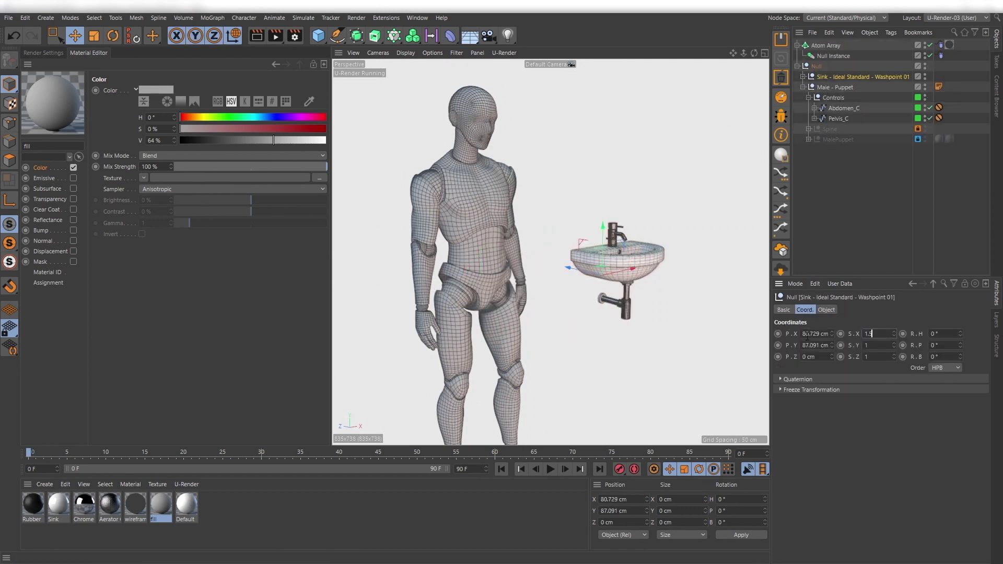
text(.5)
key(Return)
scroll(618, 236, up, 5)
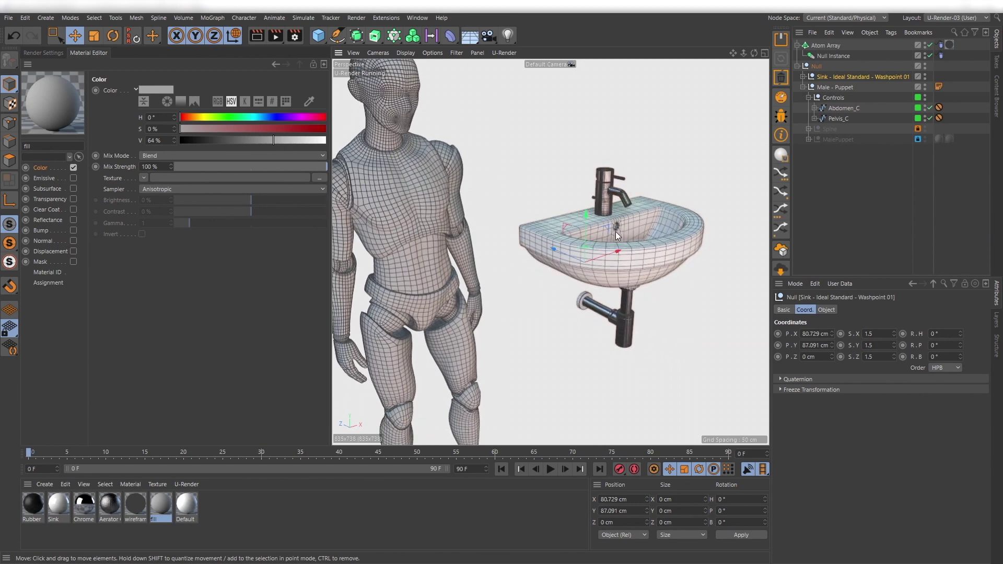
- Select all material tags that use the Rubber, Sink, Chrome and Aerator Grid materials and delete those tags
shift+click(114, 507)
right_click(110, 505)
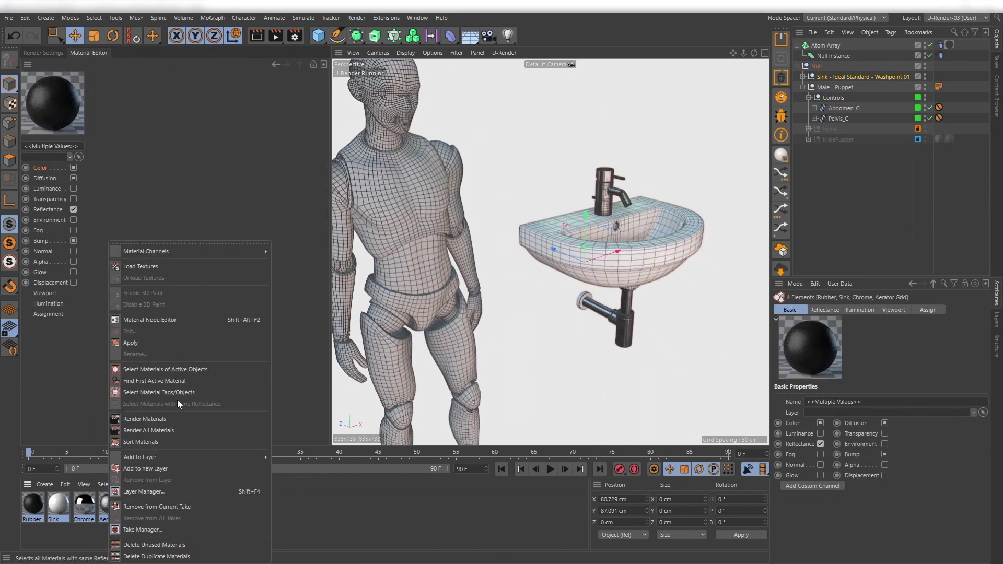
click(209, 394)
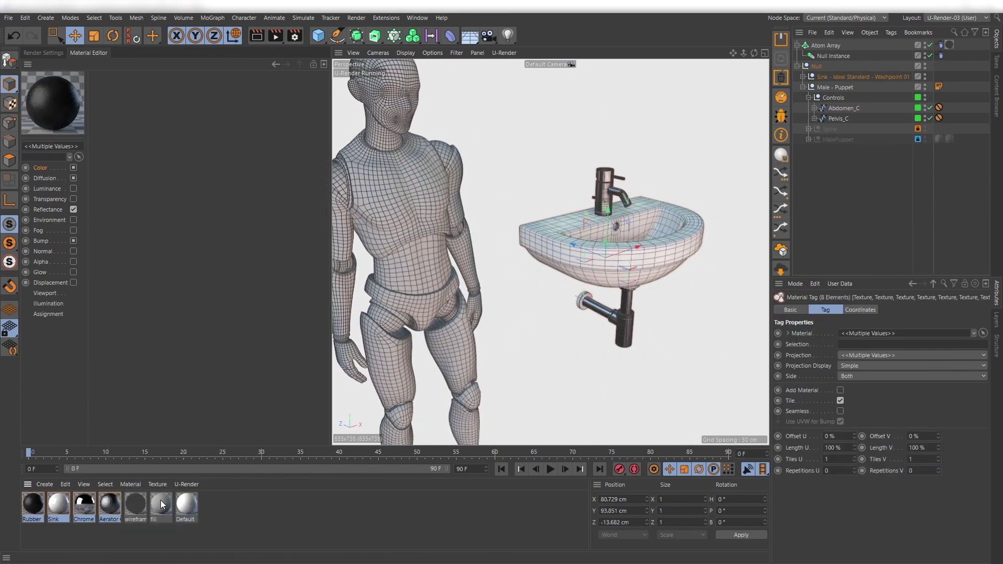
key(Delete)
alt+drag(532, 261, 585, 246)
scroll(601, 241, down, 3)
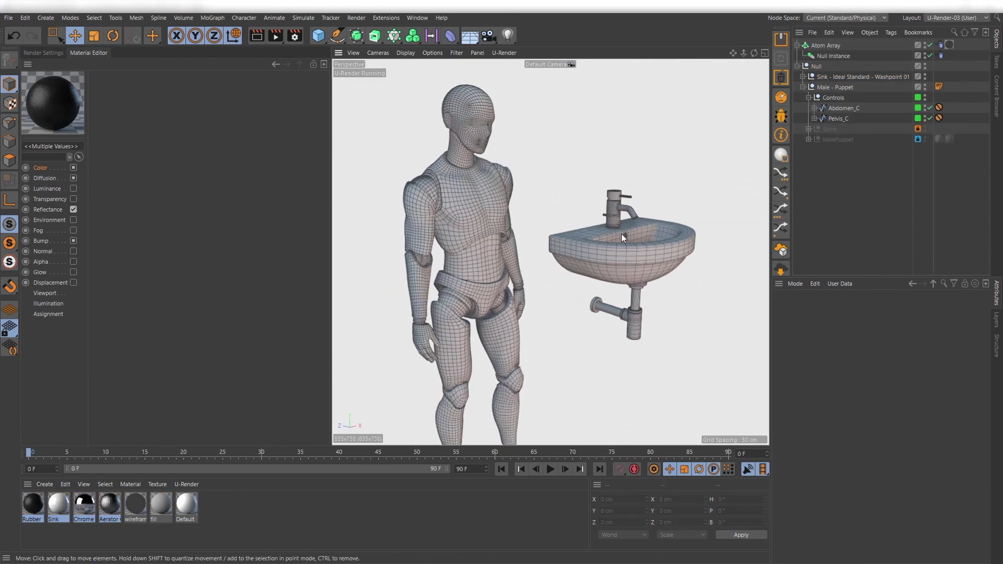
- Create a new null and a light, and nest the light under that null
click(45, 17)
click(54, 34)
click(46, 17)
mouse_move(79, 152)
click(156, 171)
drag(819, 45, 822, 56)
- Add a U-Render Light tag to the new light
right_click(822, 55)
mouse_move(846, 197)
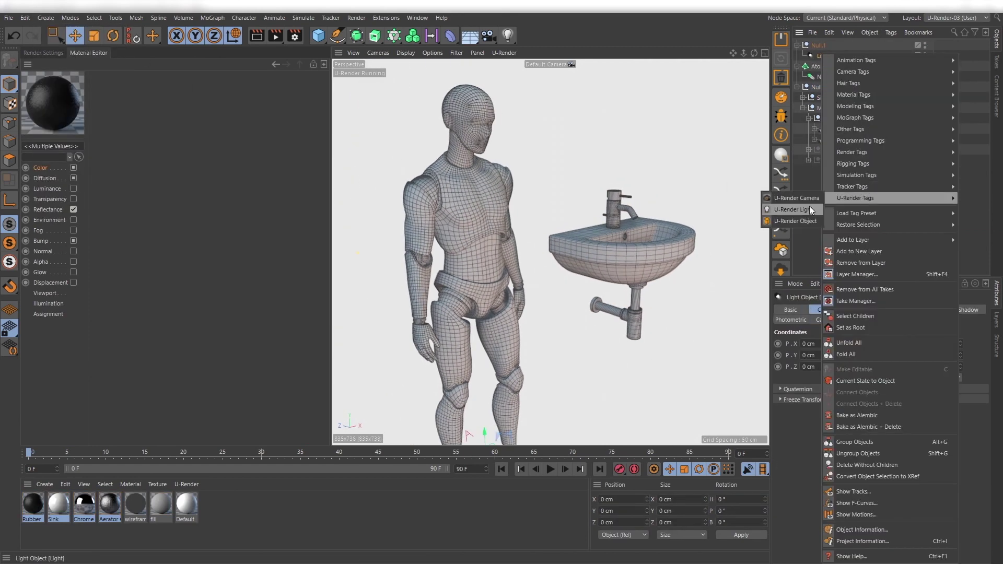